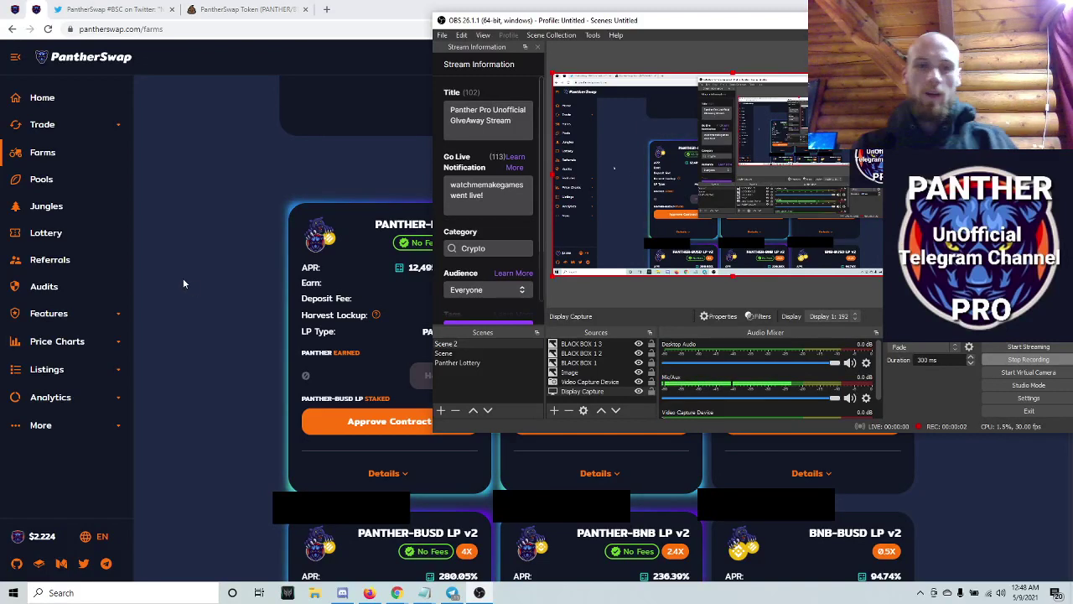
Switch to the PantherSwap farms page and withdraw the maximum staked amount from the PANTHER-BUSD LP v2 farm
{"action": "left_click", "coordinate": [194, 282]}
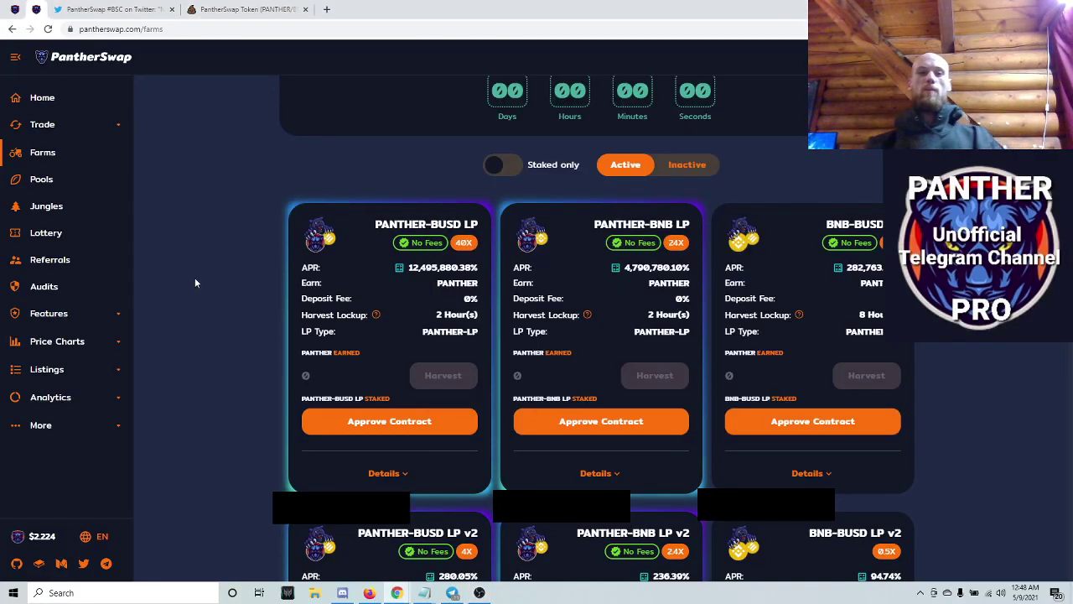
{"action": "scroll", "coordinate": [233, 277], "scroll_direction": "down", "scroll_amount": 1}
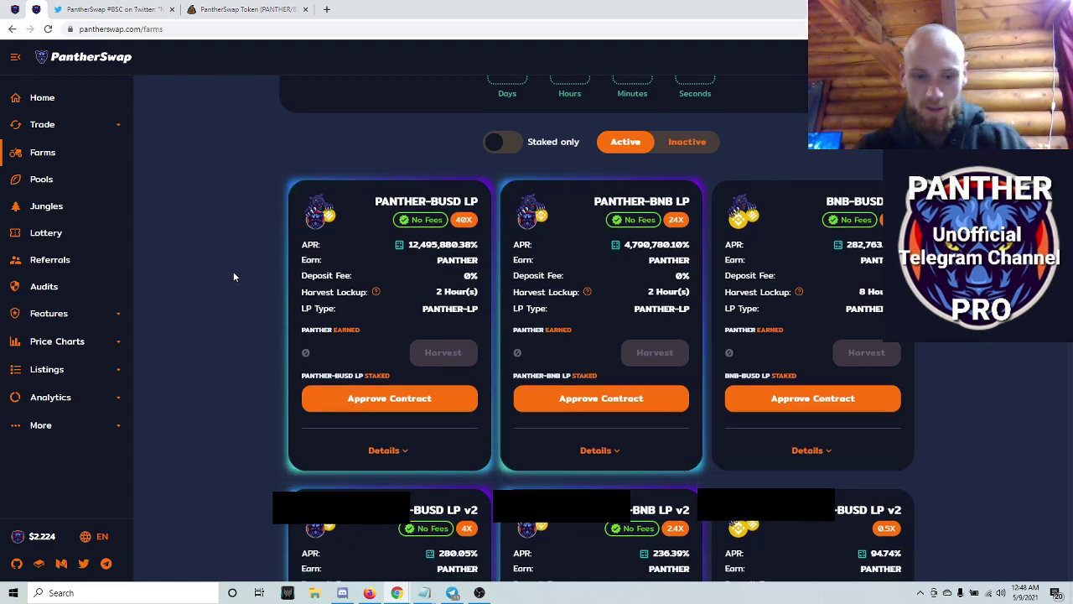
{"action": "scroll", "coordinate": [234, 277], "scroll_direction": "down", "scroll_amount": 2}
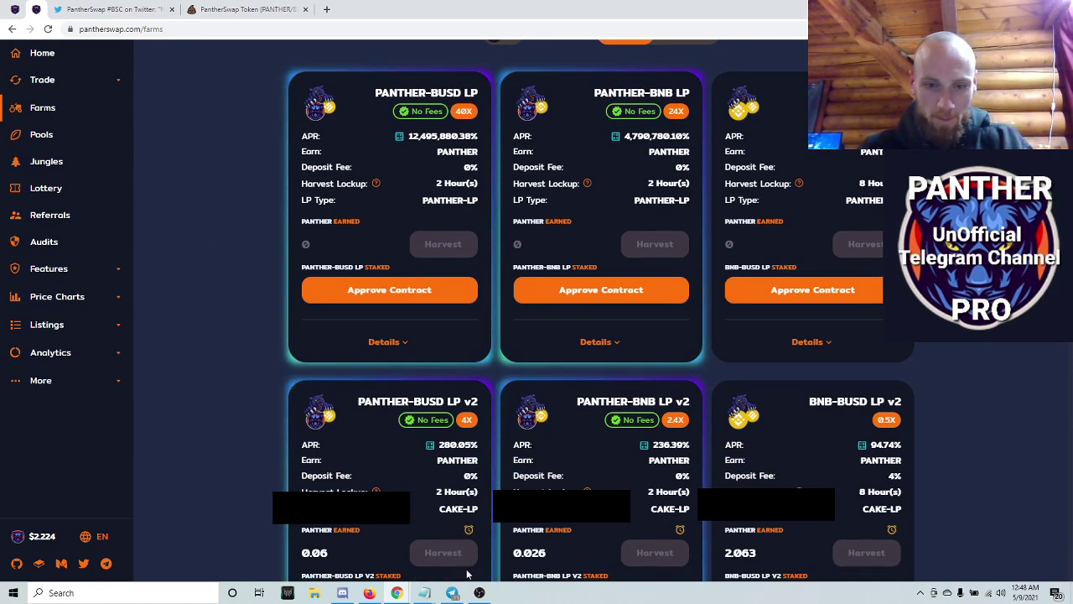
{"action": "left_click", "coordinate": [479, 593]}
{"action": "left_click", "coordinate": [254, 424]}
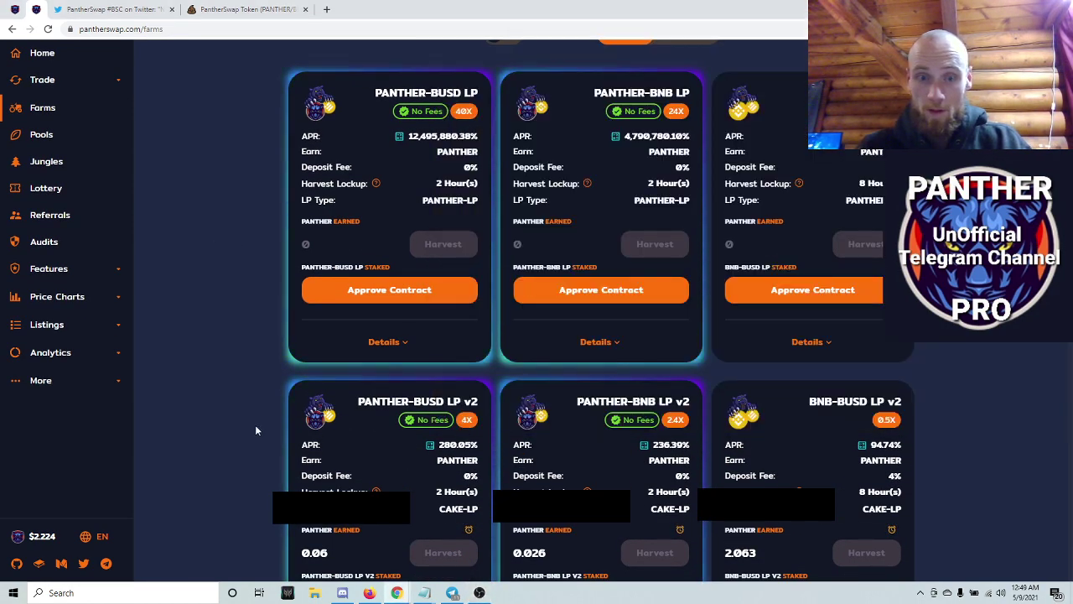
{"action": "scroll", "coordinate": [257, 430], "scroll_direction": "down", "scroll_amount": 1}
{"action": "scroll", "coordinate": [257, 430], "scroll_direction": "down", "scroll_amount": 1}
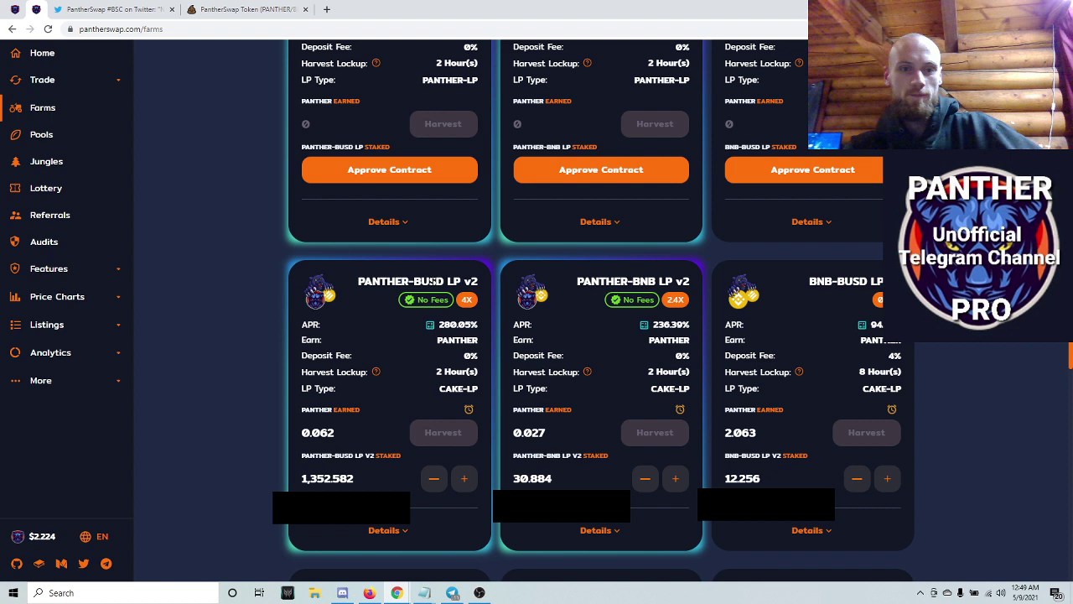
{"action": "left_click", "coordinate": [437, 482]}
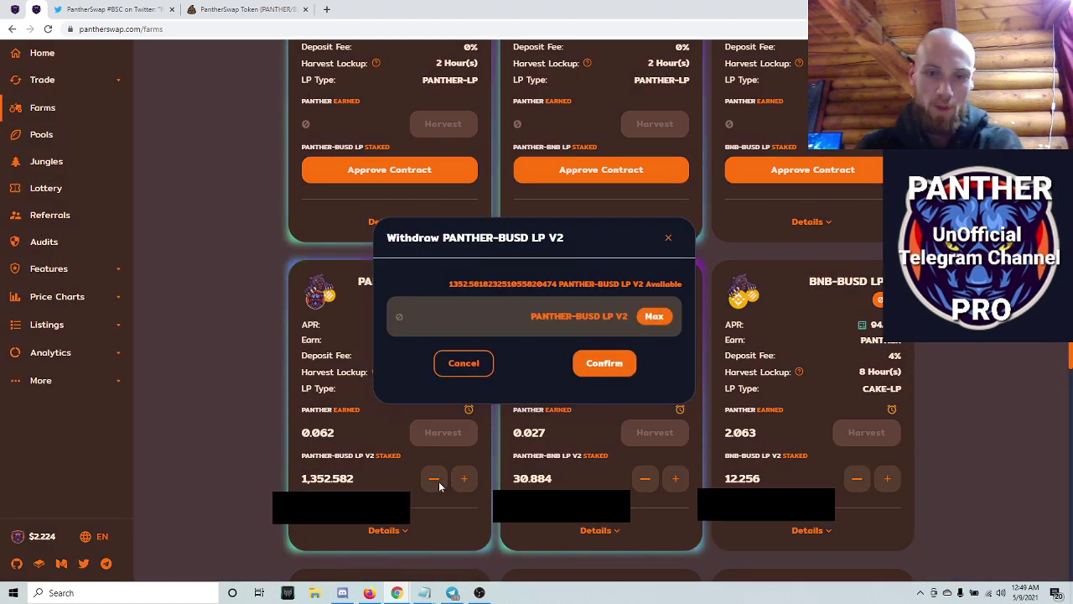
{"action": "left_click", "coordinate": [654, 316]}
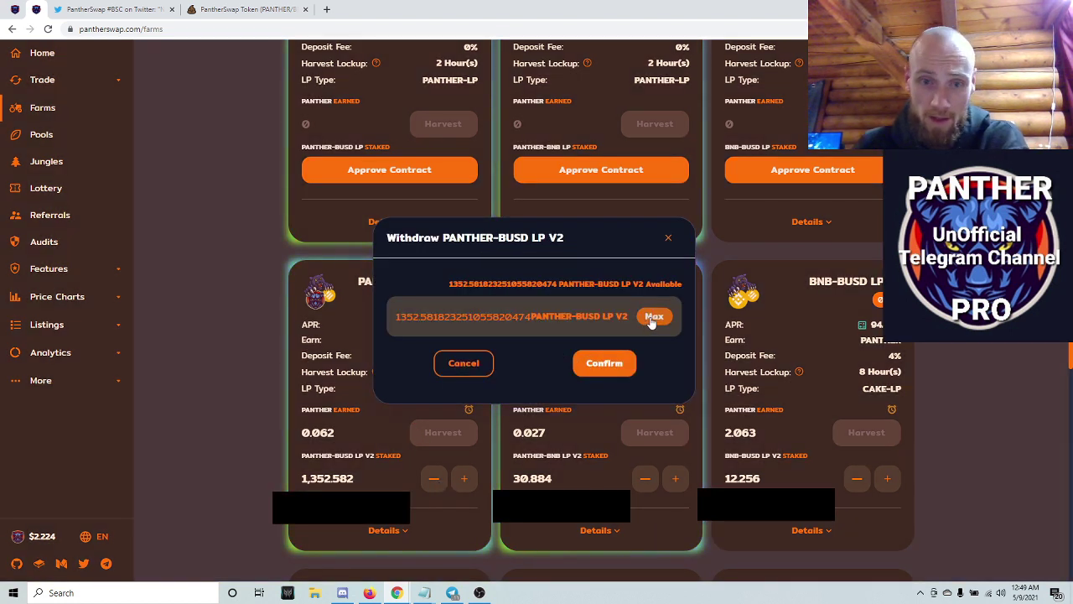
{"action": "left_click", "coordinate": [616, 362]}
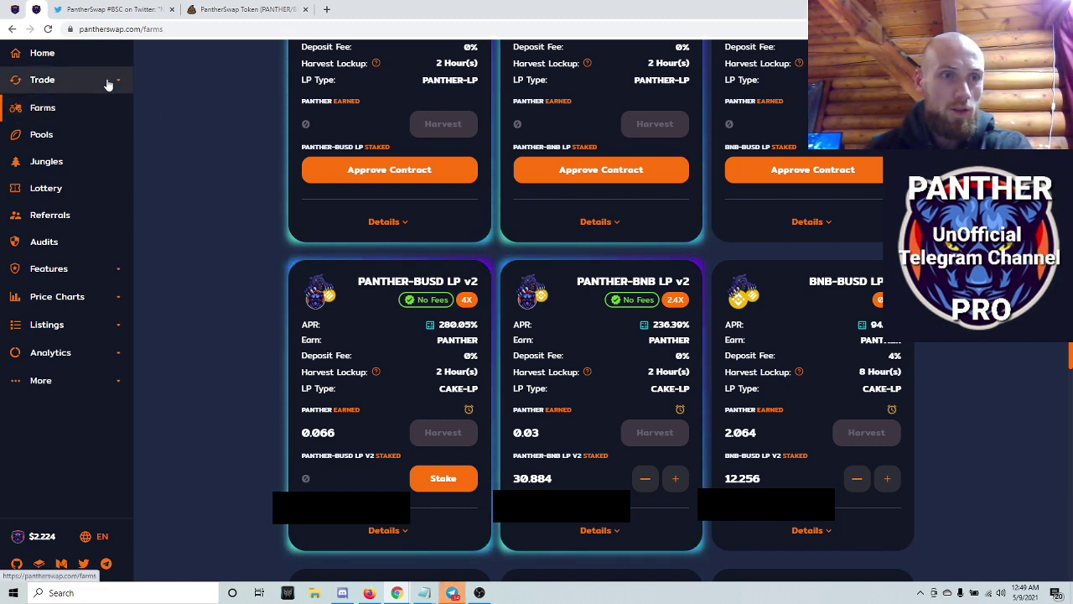
Open PancakeSwap's exchange for the PANTHER token, acknowledge the token import warning and go to its liquidity section
{"action": "scroll", "coordinate": [208, 116], "scroll_direction": "up", "scroll_amount": 1}
{"action": "left_click", "coordinate": [115, 124]}
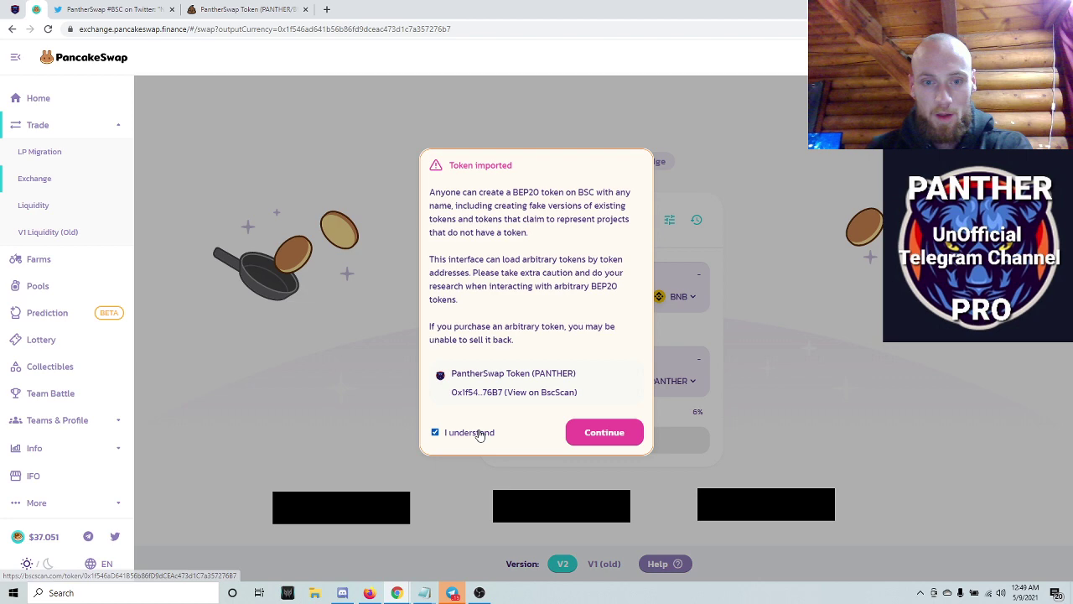
{"action": "left_click", "coordinate": [597, 431]}
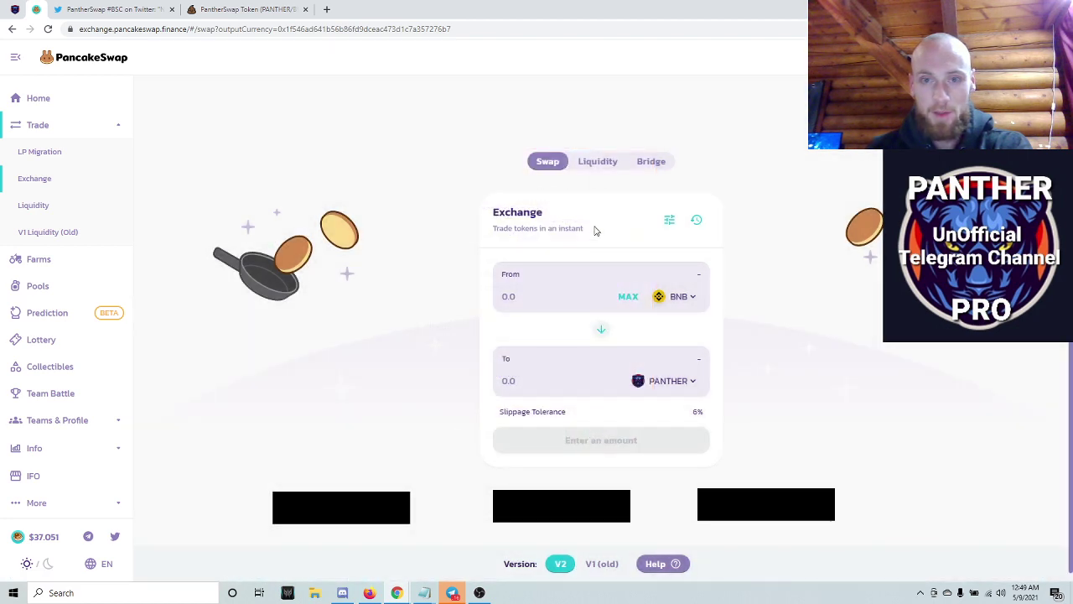
{"action": "left_click", "coordinate": [605, 162]}
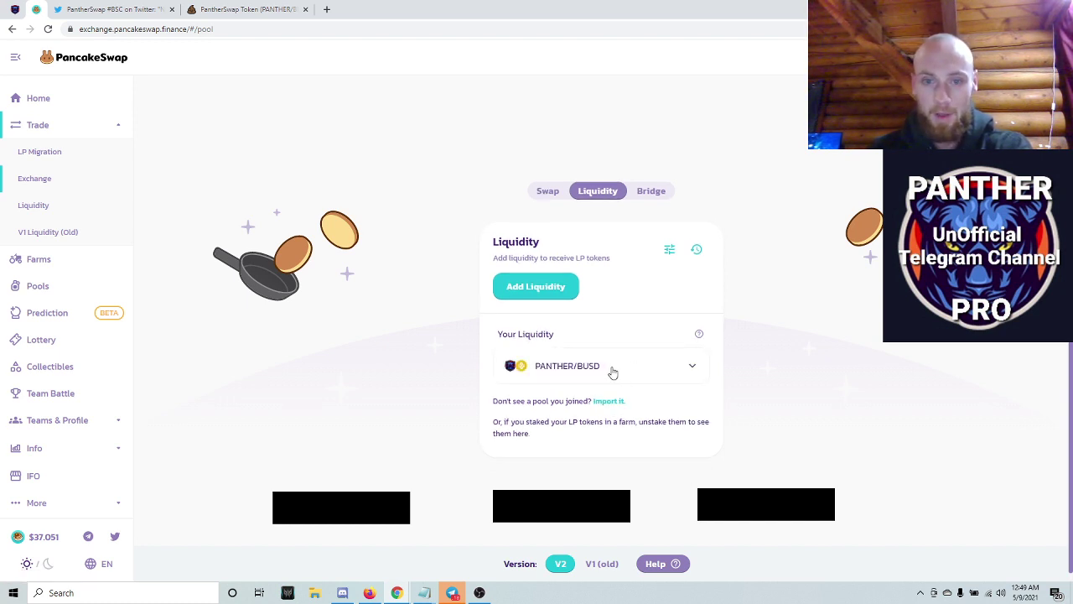
Set the removal amount of the PANTHER/BUSD liquidity to 100% and approve it
{"action": "left_click", "coordinate": [606, 369]}
{"action": "left_click", "coordinate": [559, 414]}
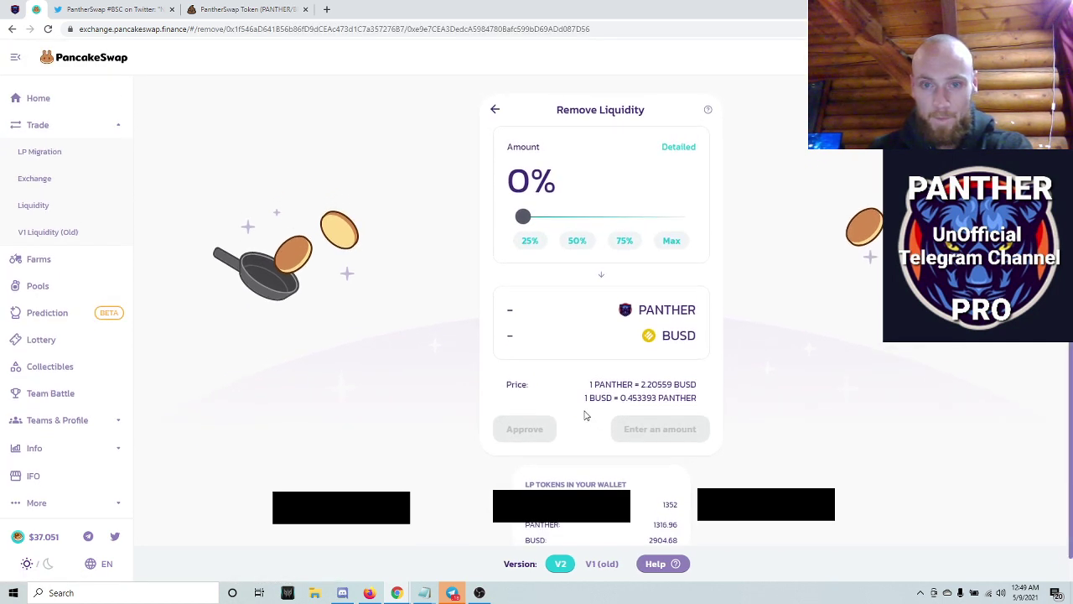
{"action": "left_click", "coordinate": [670, 242]}
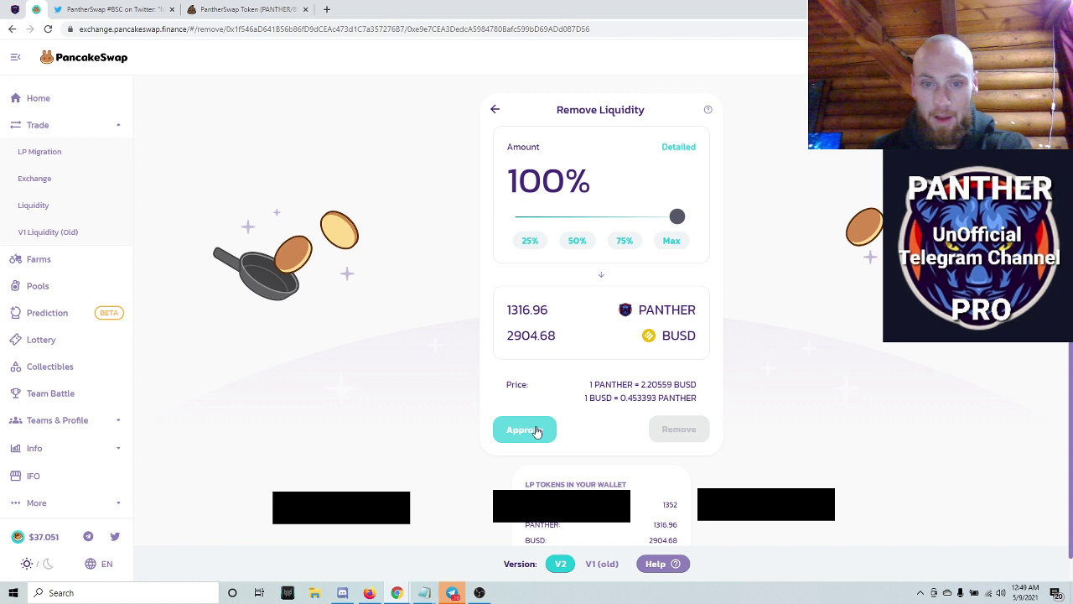
{"action": "left_click", "coordinate": [536, 430]}
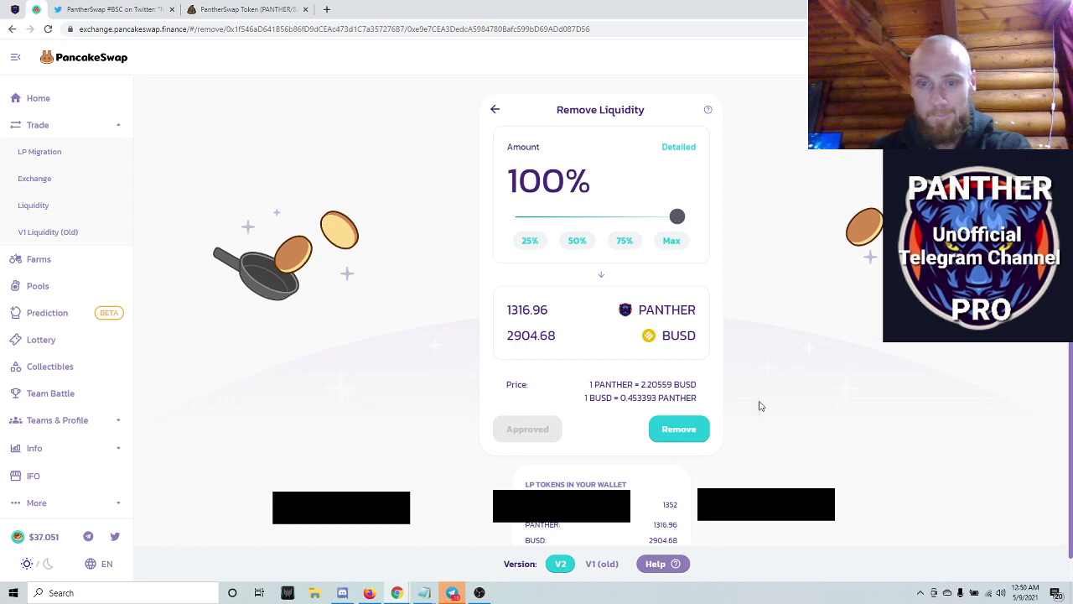
Remove the approved PANTHER/BUSD liquidity, confirm the transaction and dismiss the submission notice
{"action": "left_click", "coordinate": [679, 428]}
{"action": "left_click", "coordinate": [564, 418]}
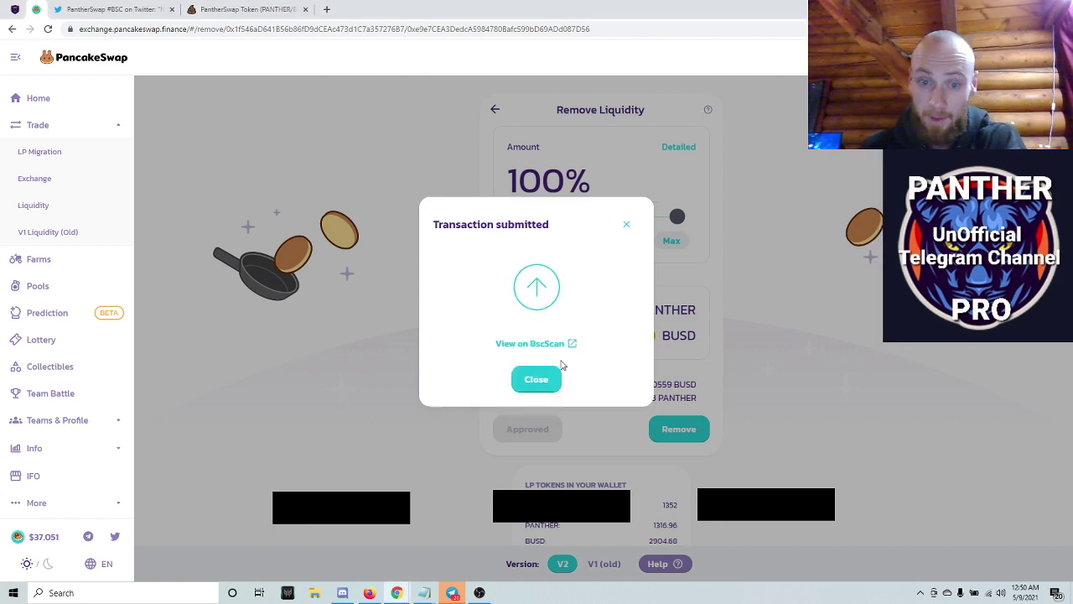
{"action": "left_click", "coordinate": [532, 378]}
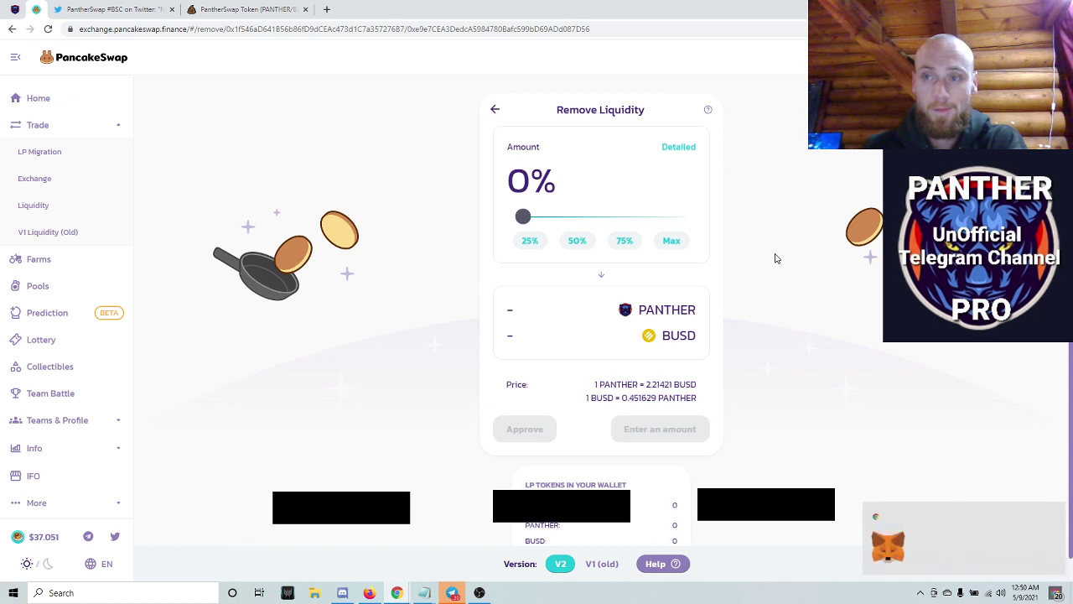
Return to the PantherSwap site and start adding liquidity on its own exchange
{"action": "left_click", "coordinate": [15, 10]}
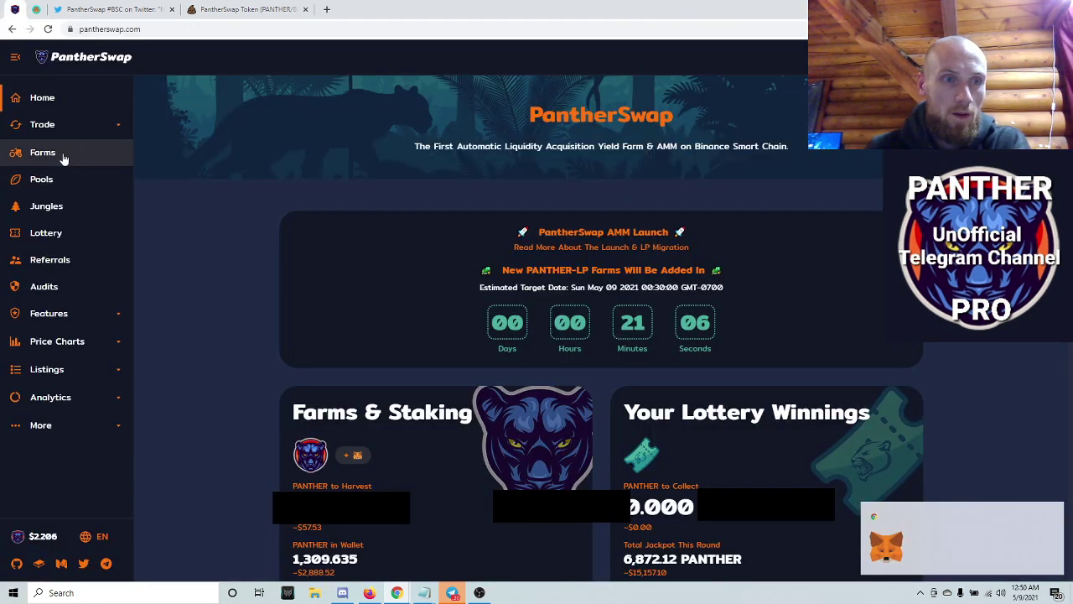
{"action": "left_click", "coordinate": [63, 126]}
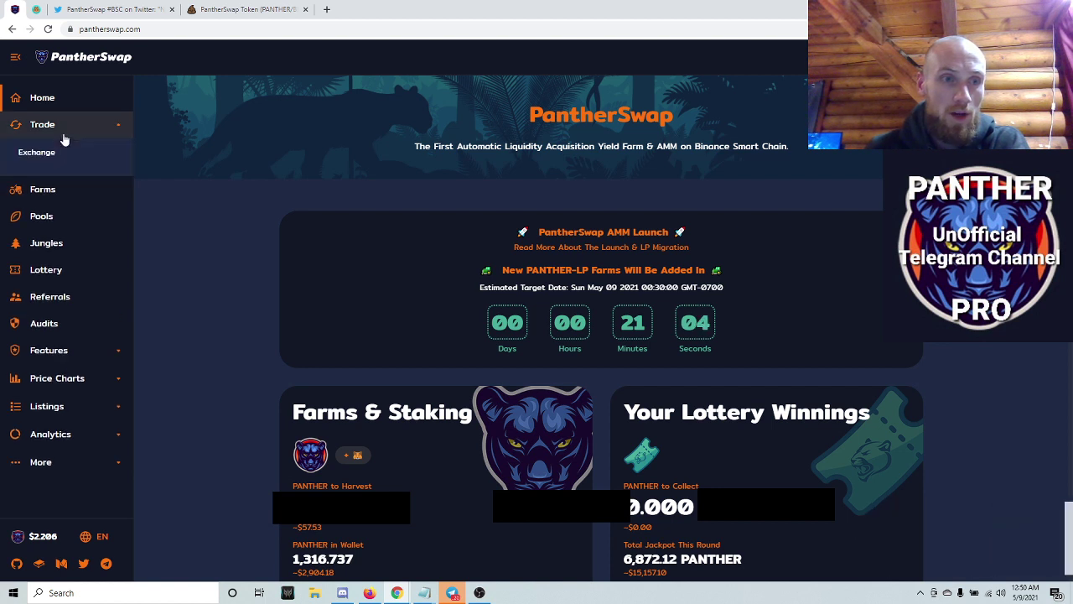
{"action": "left_click", "coordinate": [63, 185]}
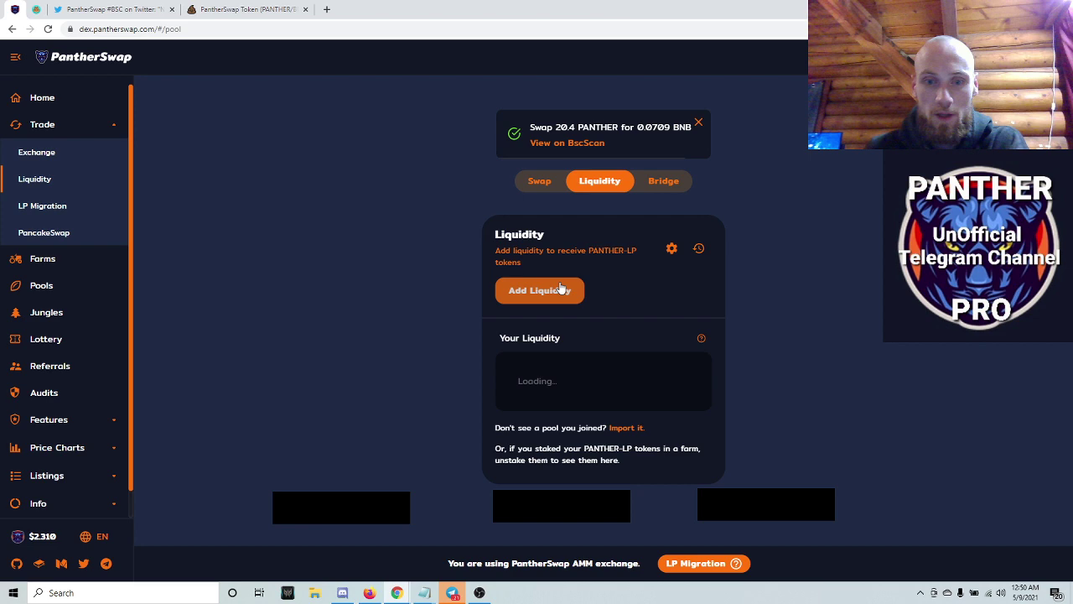
{"action": "left_click", "coordinate": [560, 288]}
Choose BUSD as the first token and PANTHER as the second token of the liquidity pair
{"action": "left_click", "coordinate": [666, 312]}
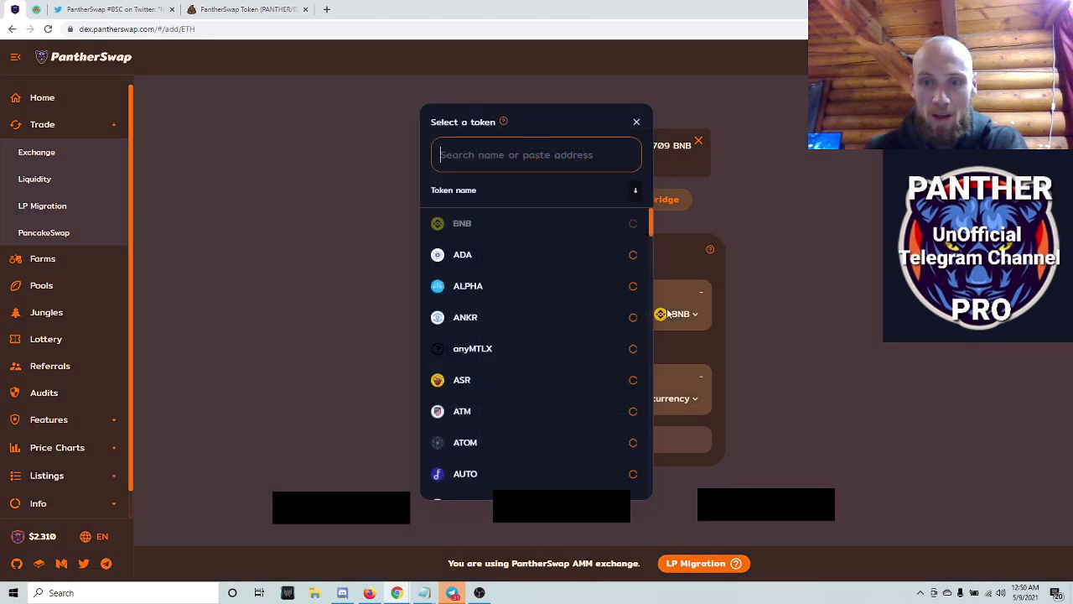
{"action": "type", "text": "bu"}
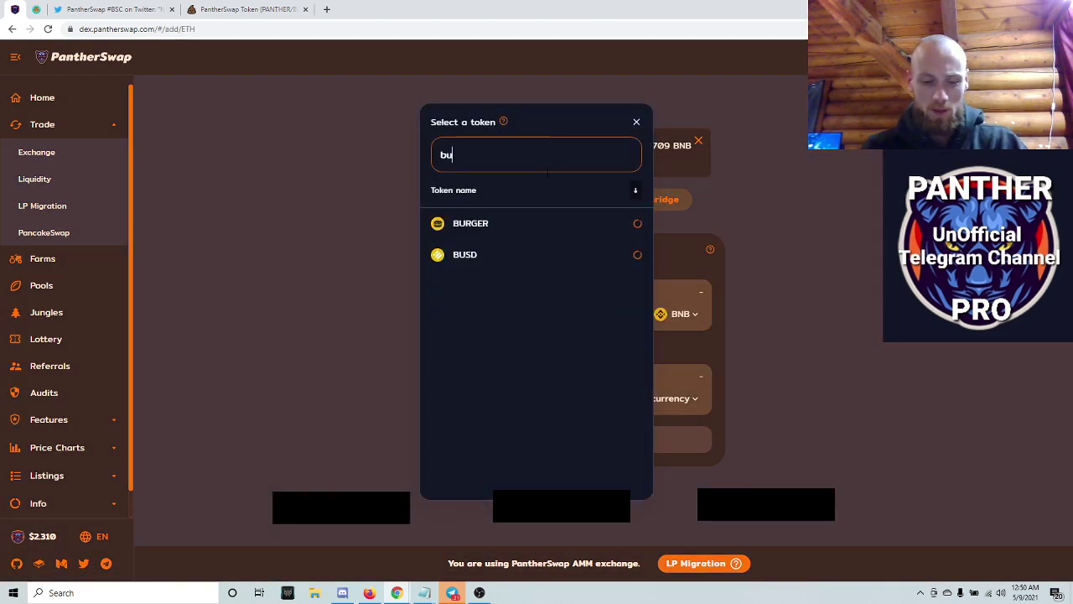
{"action": "type", "text": "sd"}
{"action": "left_click", "coordinate": [489, 223]}
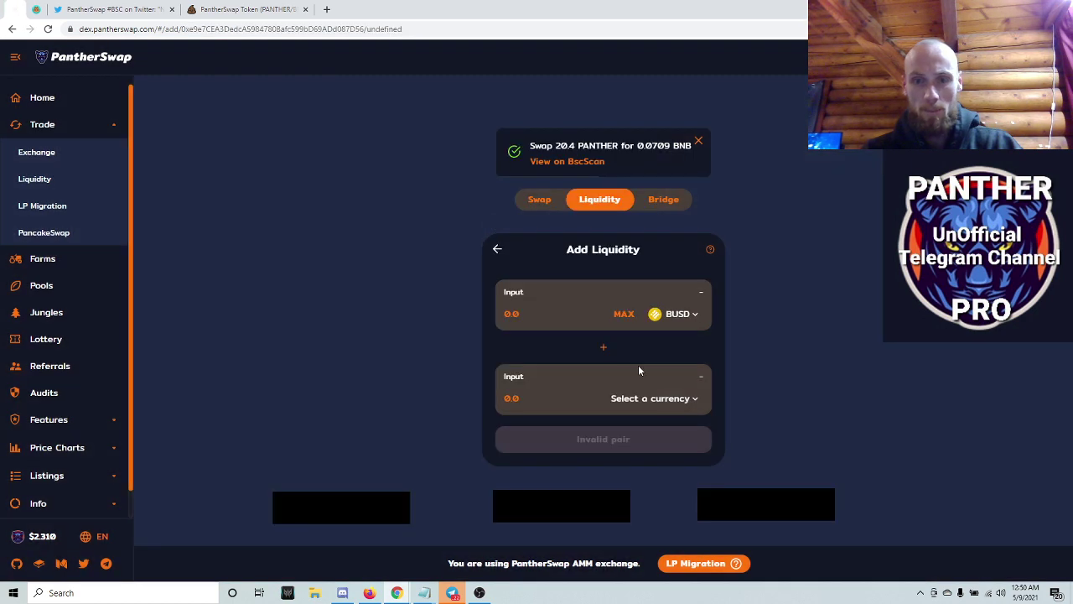
{"action": "left_click", "coordinate": [671, 399]}
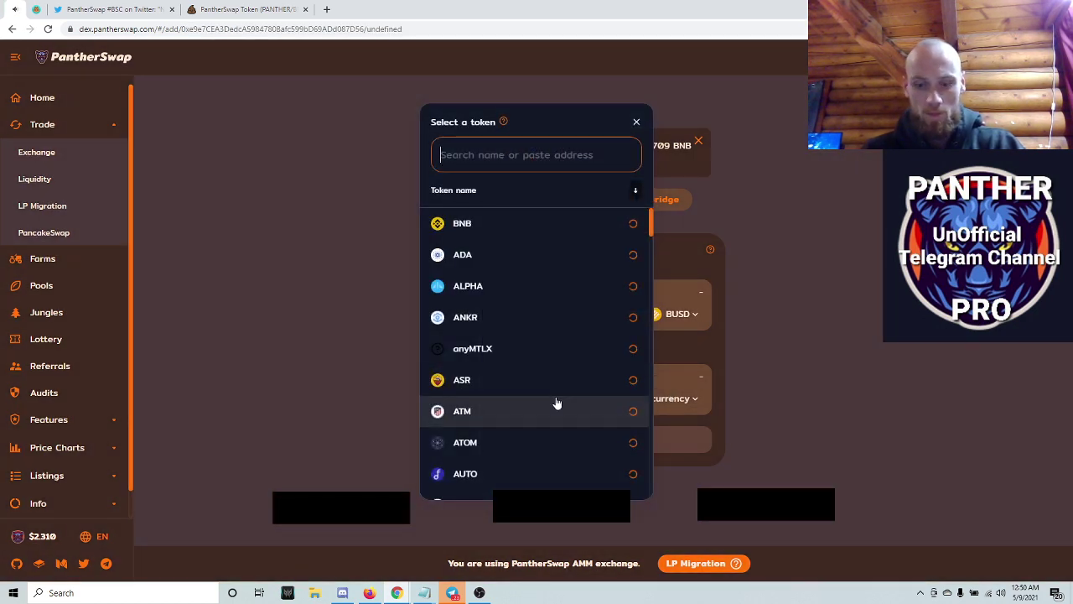
{"action": "type", "text": "panther"}
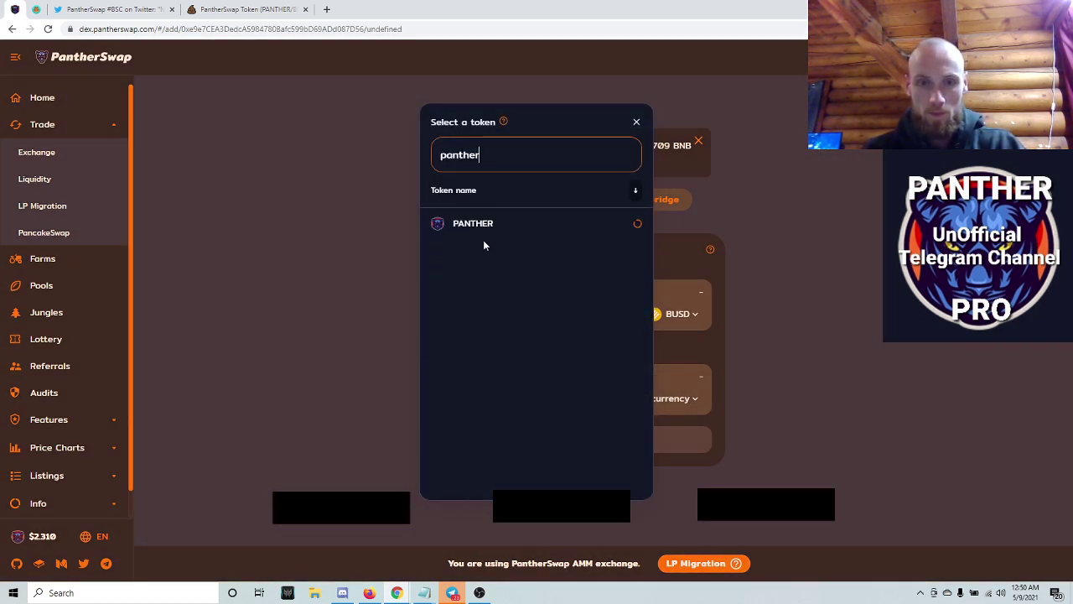
{"action": "left_click", "coordinate": [472, 223]}
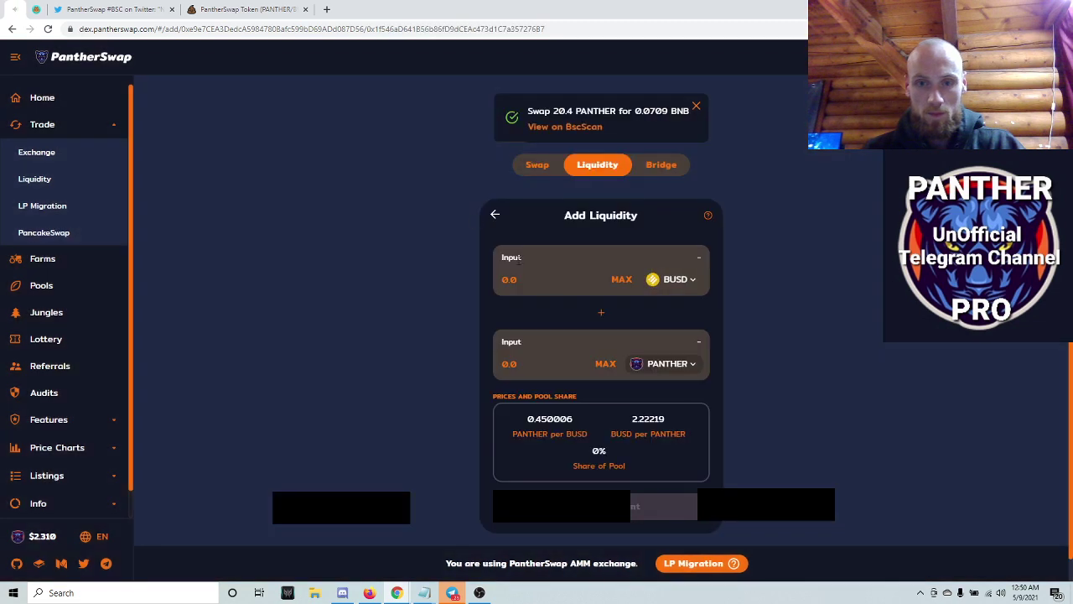
Enter the maximum BUSD amount for the pair and approve BUSD spending
{"action": "left_click", "coordinate": [617, 282]}
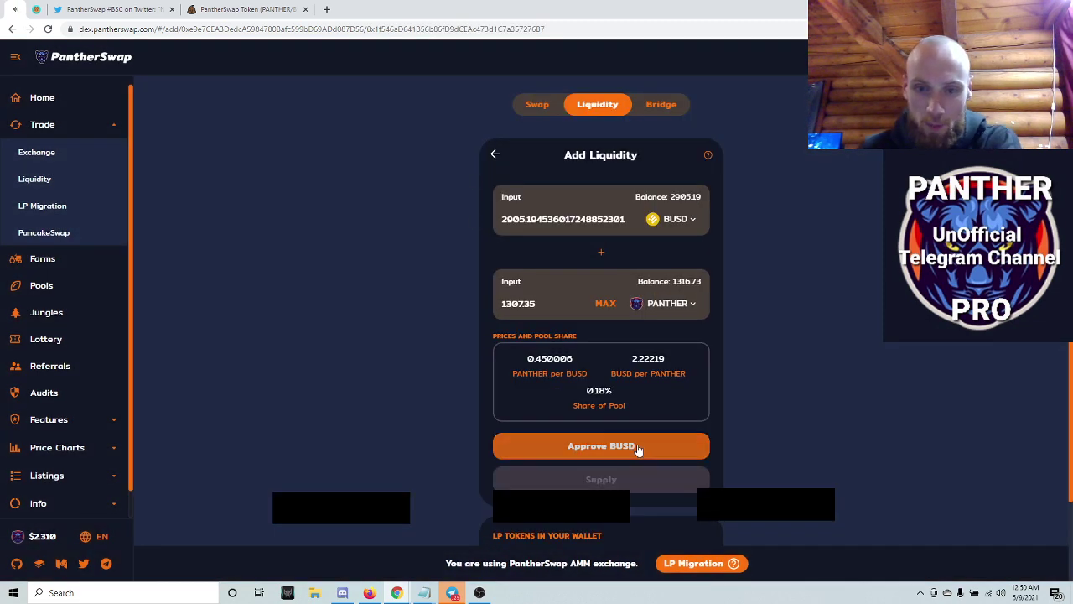
{"action": "left_click", "coordinate": [637, 445]}
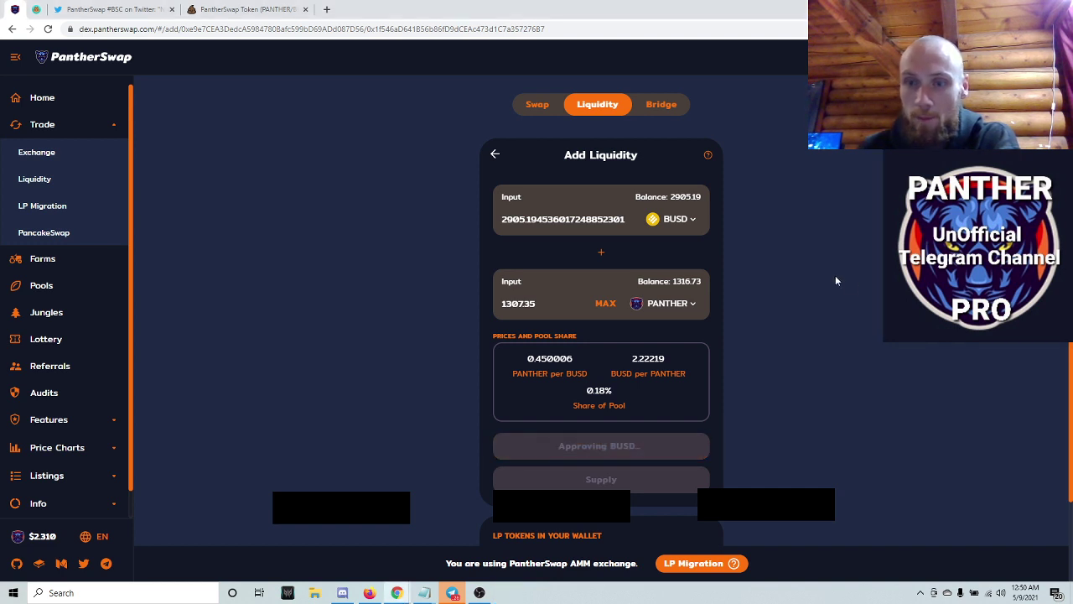
{"action": "scroll", "coordinate": [835, 281], "scroll_direction": "down", "scroll_amount": 1}
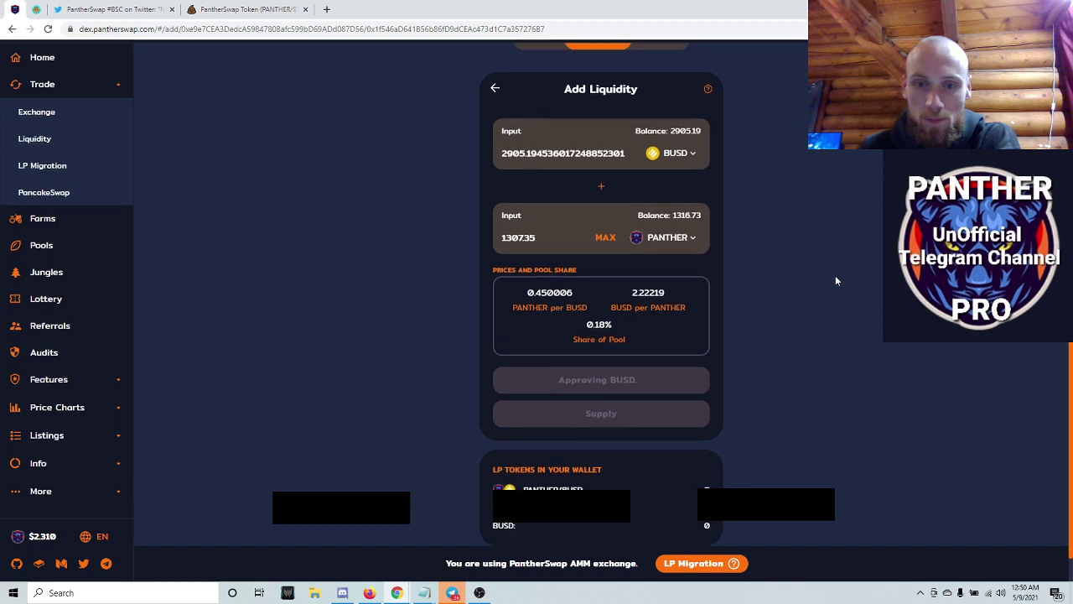
{"action": "scroll", "coordinate": [835, 280], "scroll_direction": "up", "scroll_amount": 1}
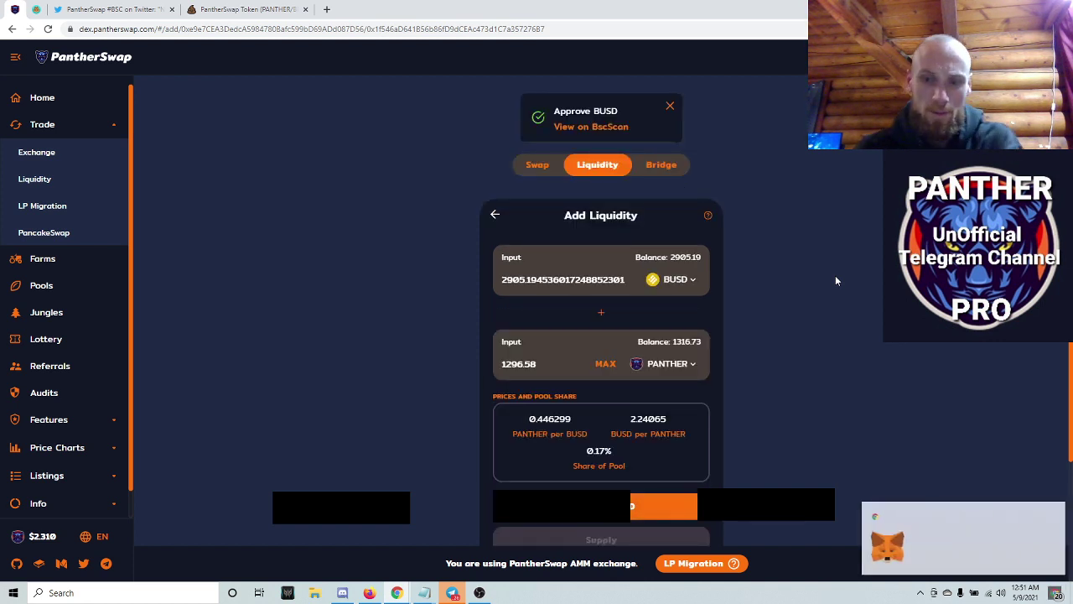
Set the PANTHER amount to the maximum, supply the PANTHER/BUSD liquidity and close the submission notice
{"action": "left_click", "coordinate": [637, 359]}
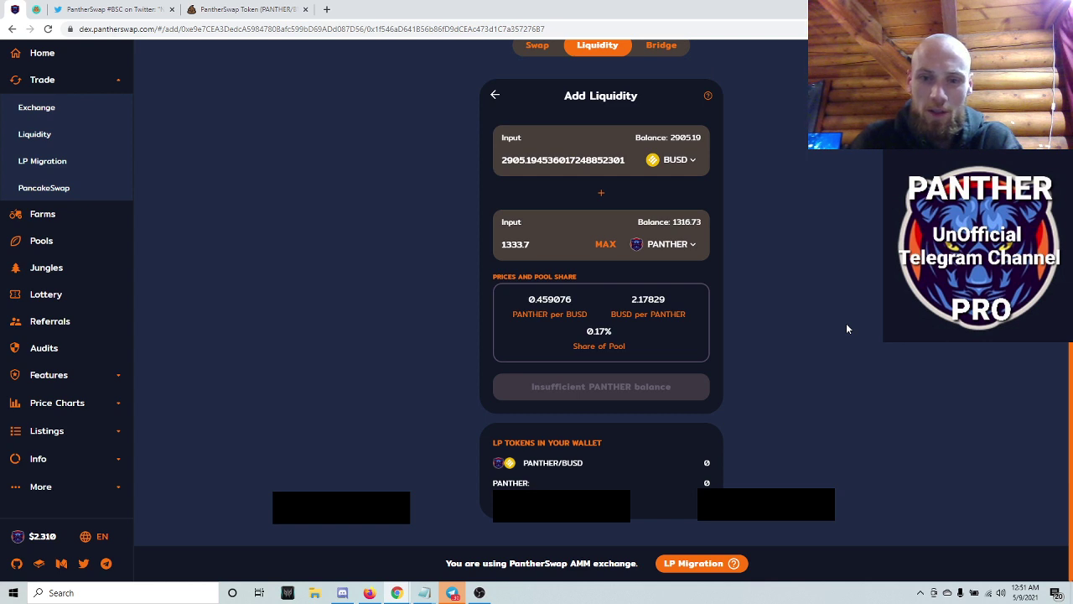
{"action": "left_click", "coordinate": [605, 244]}
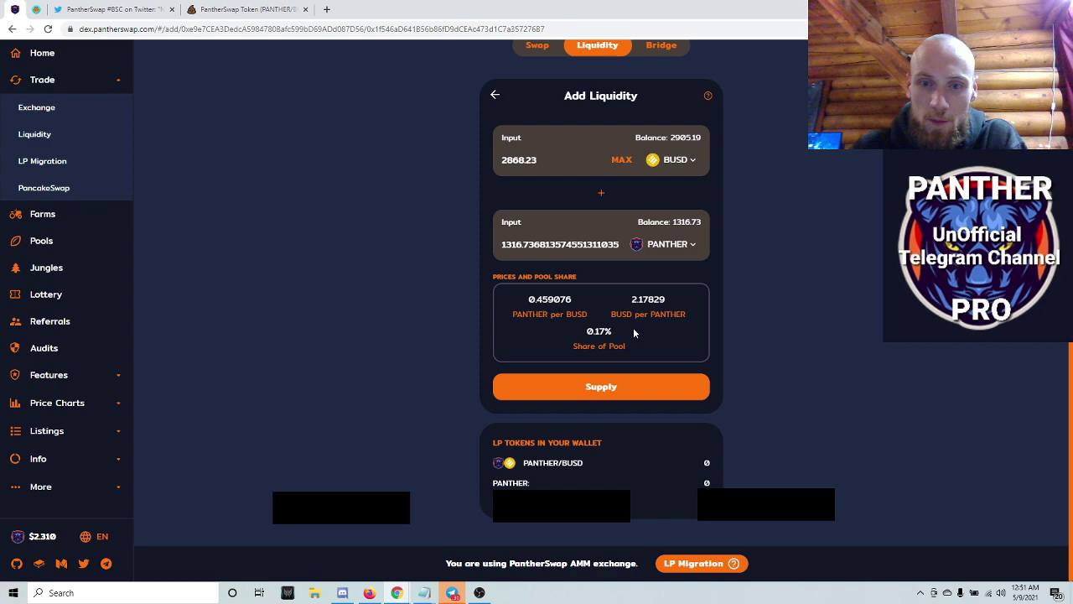
{"action": "left_click", "coordinate": [602, 386]}
{"action": "left_click", "coordinate": [497, 451]}
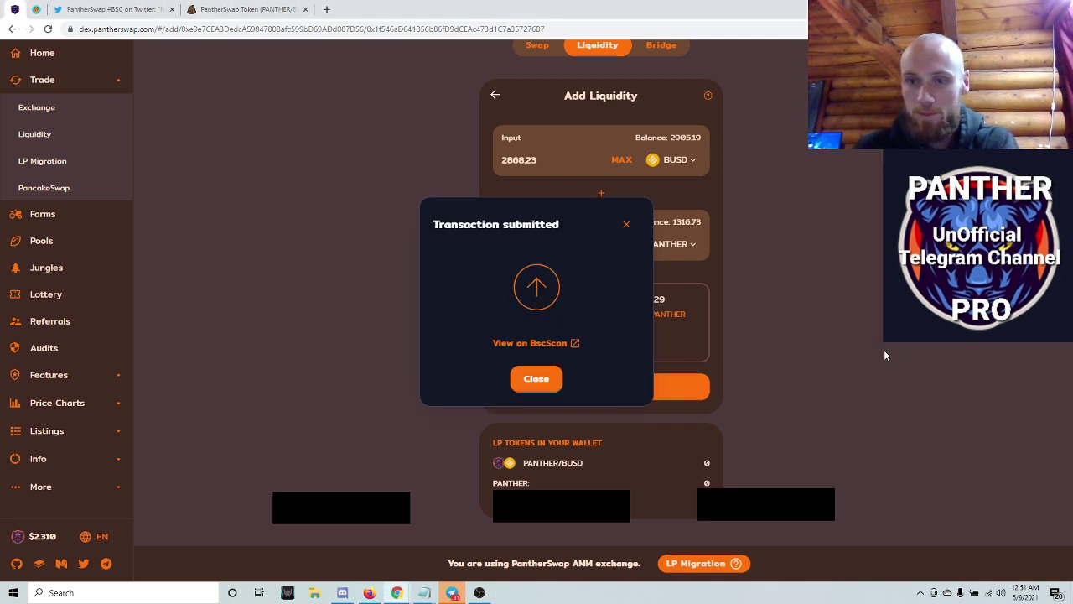
{"action": "left_click", "coordinate": [549, 378]}
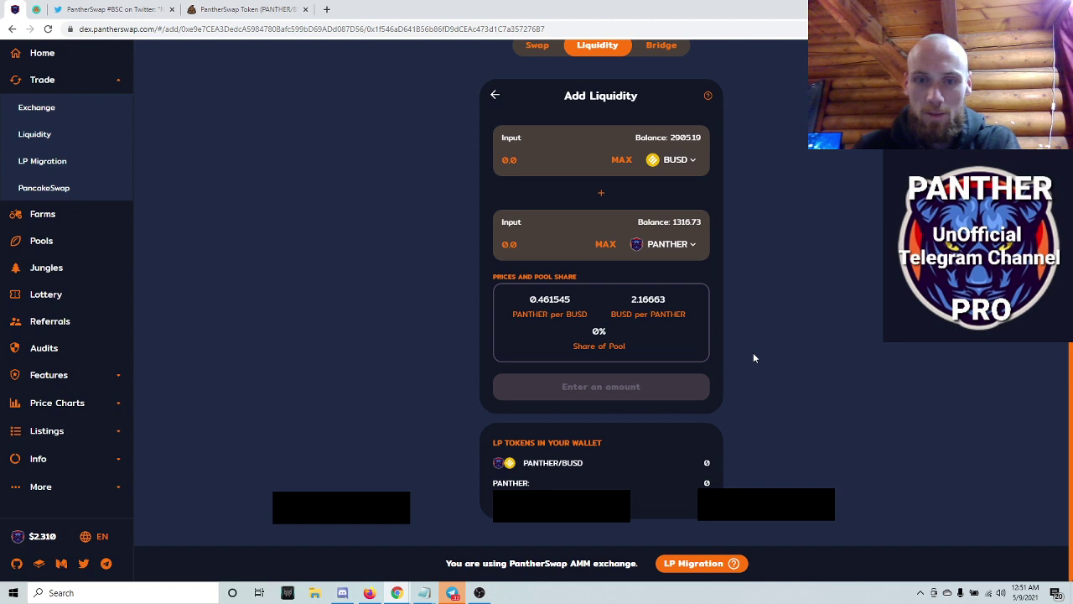
{"action": "scroll", "coordinate": [753, 358], "scroll_direction": "up", "scroll_amount": 1}
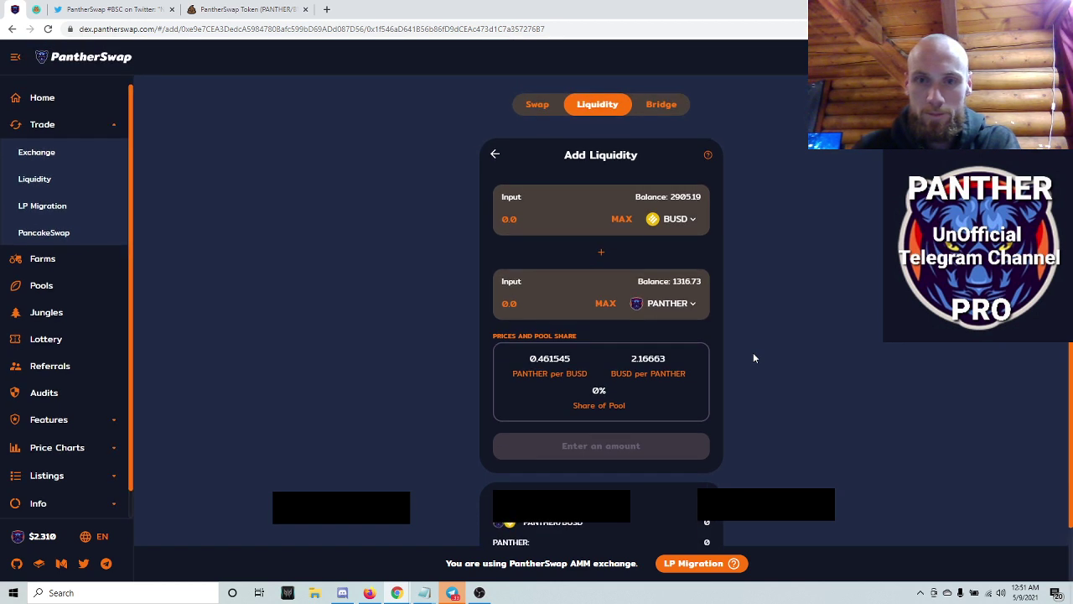
{"action": "left_click", "coordinate": [629, 220]}
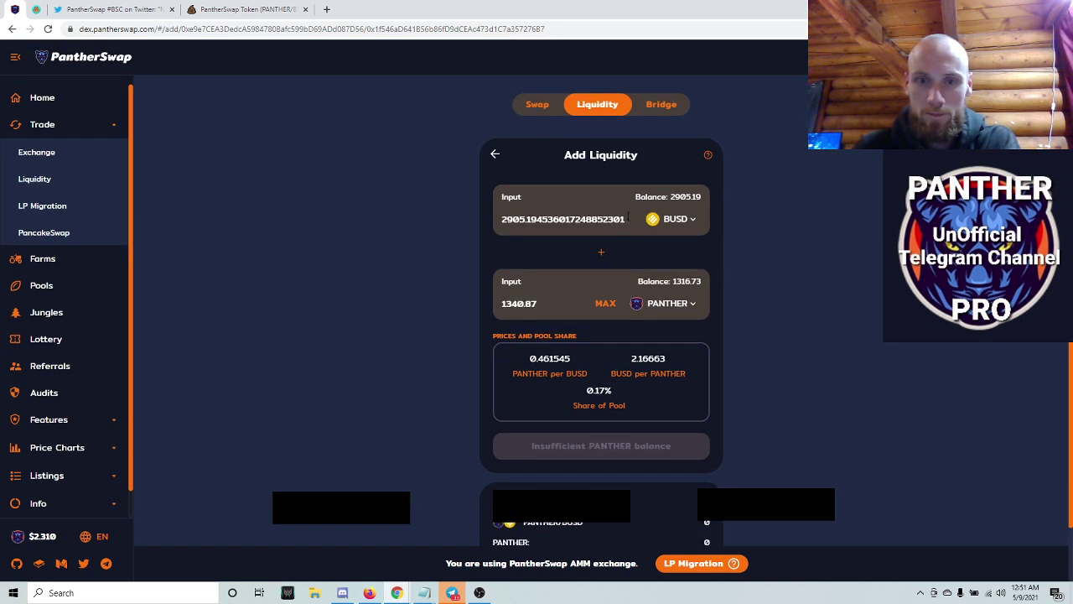
{"action": "left_click", "coordinate": [602, 303]}
{"action": "left_click", "coordinate": [579, 435]}
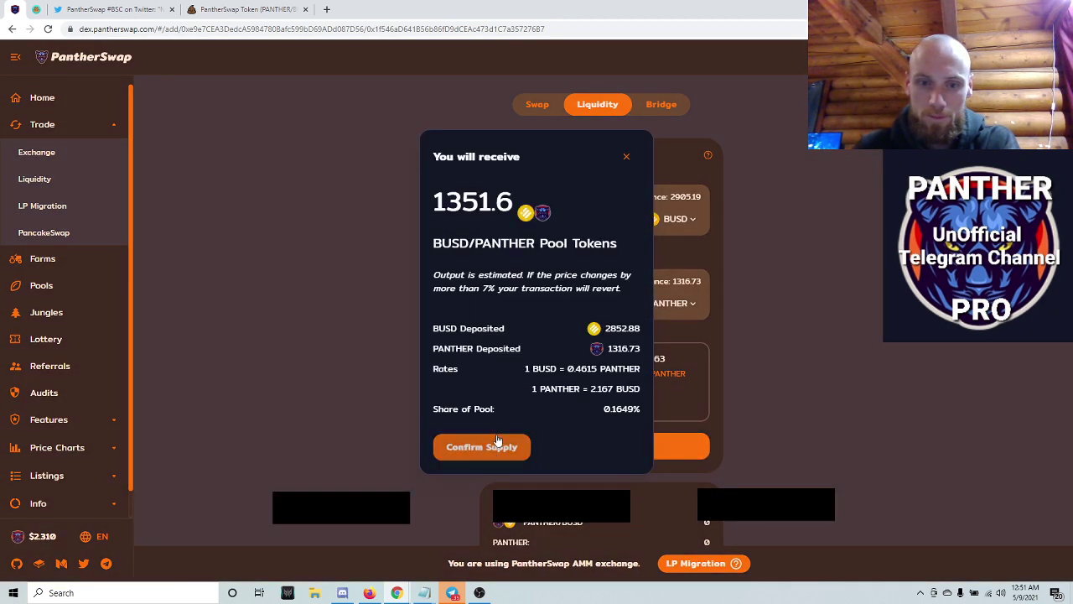
{"action": "left_click", "coordinate": [497, 445]}
{"action": "left_click", "coordinate": [502, 445]}
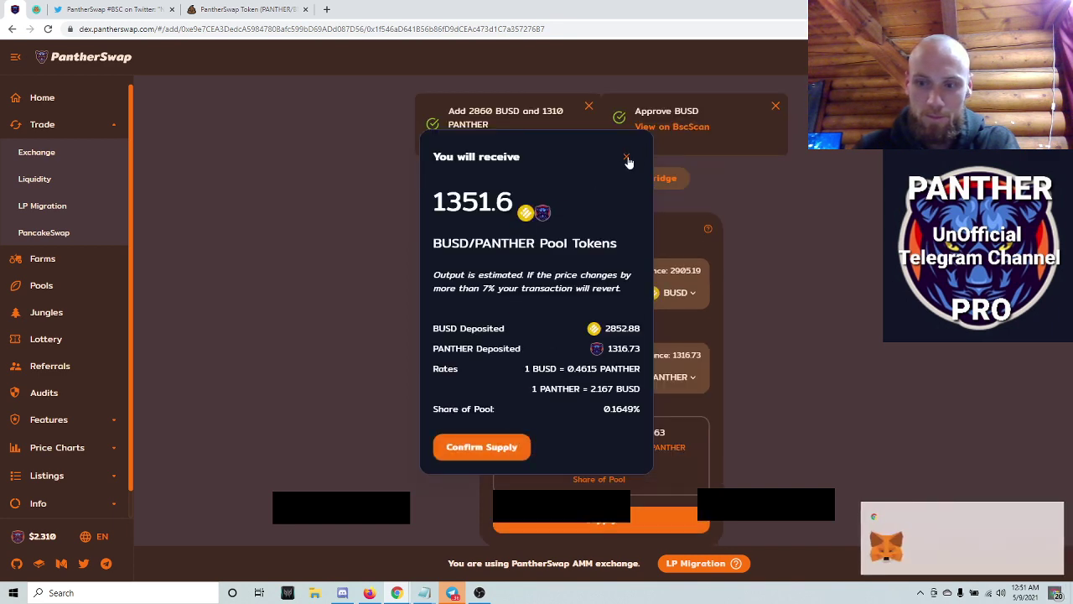
{"action": "left_click", "coordinate": [627, 159]}
{"action": "scroll", "coordinate": [877, 312], "scroll_direction": "down", "scroll_amount": 2}
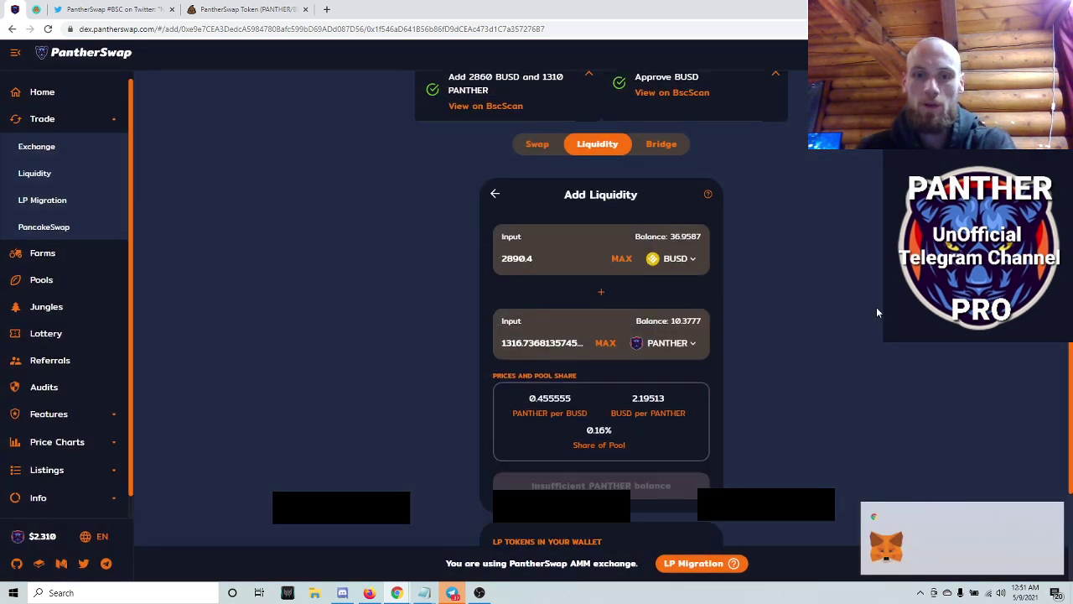
{"action": "scroll", "coordinate": [877, 312], "scroll_direction": "up", "scroll_amount": 1}
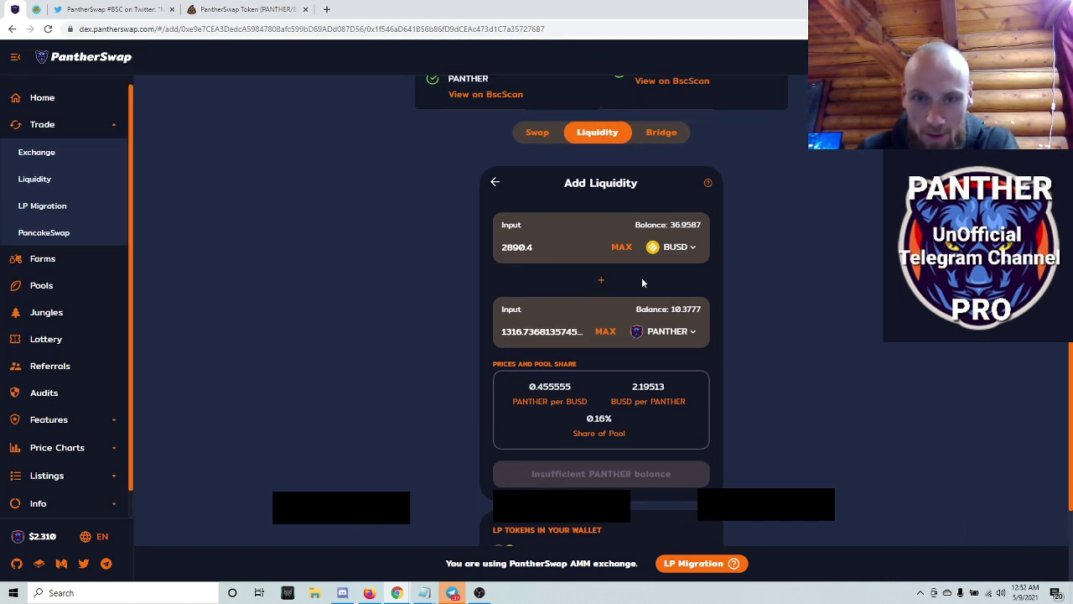
{"action": "left_click", "coordinate": [621, 248]}
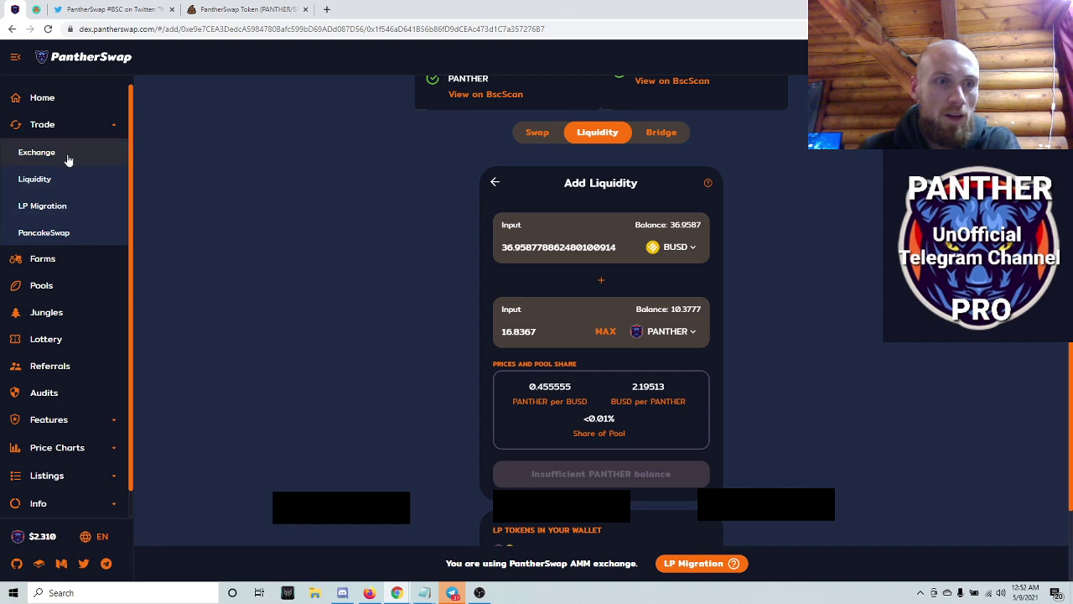
Open the farms list and approve the contract of the PANTHER-BUSD LP farm that takes PANTHER-LP tokens
{"action": "left_click", "coordinate": [83, 132]}
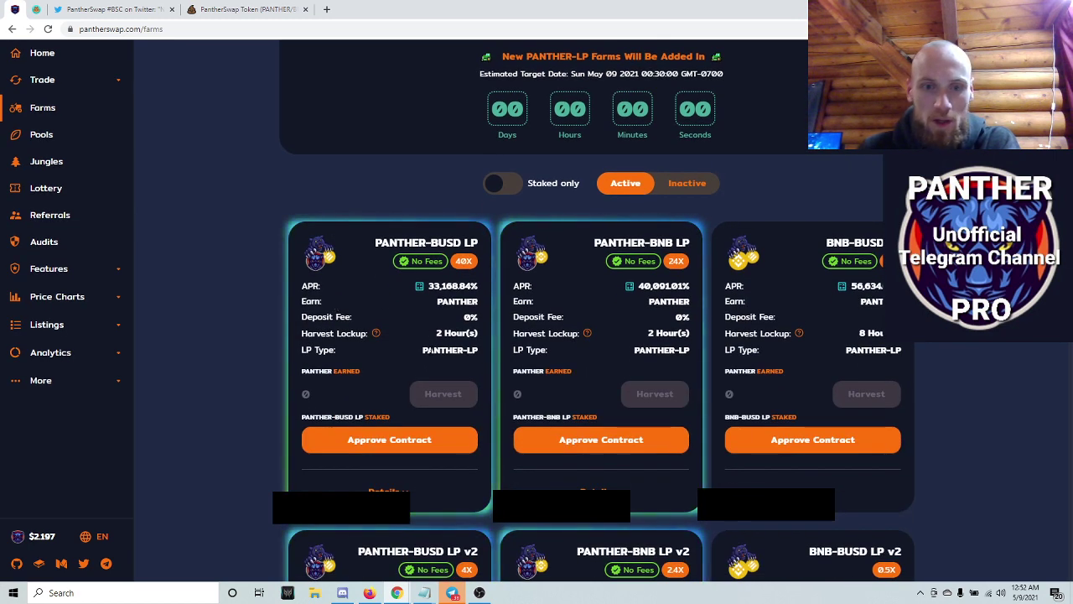
{"action": "left_click_drag", "start_coordinate": [435, 349], "coordinate": [479, 350]}
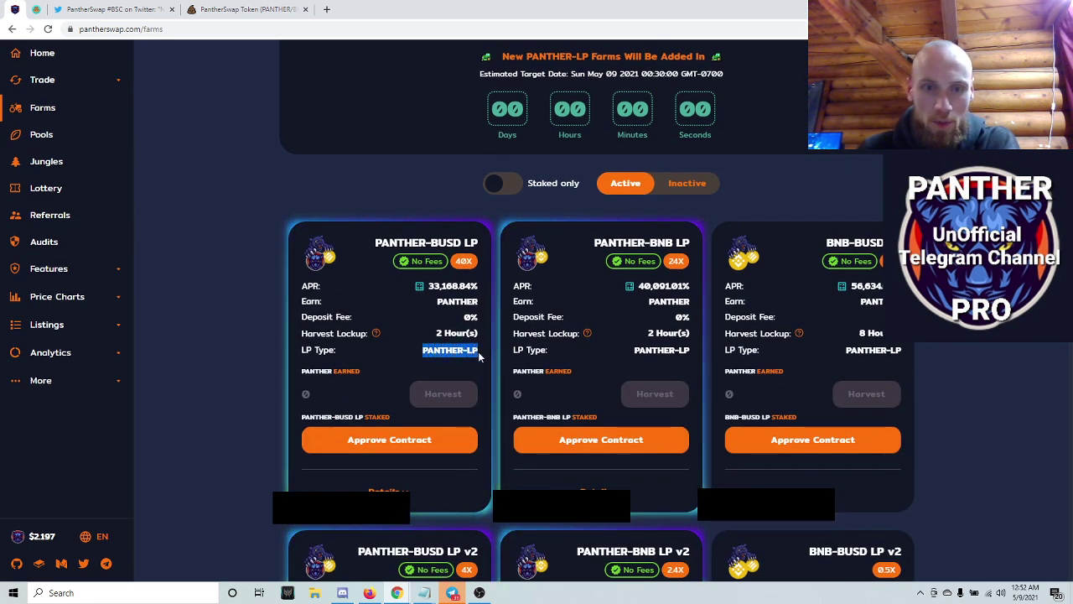
{"action": "left_click", "coordinate": [399, 443]}
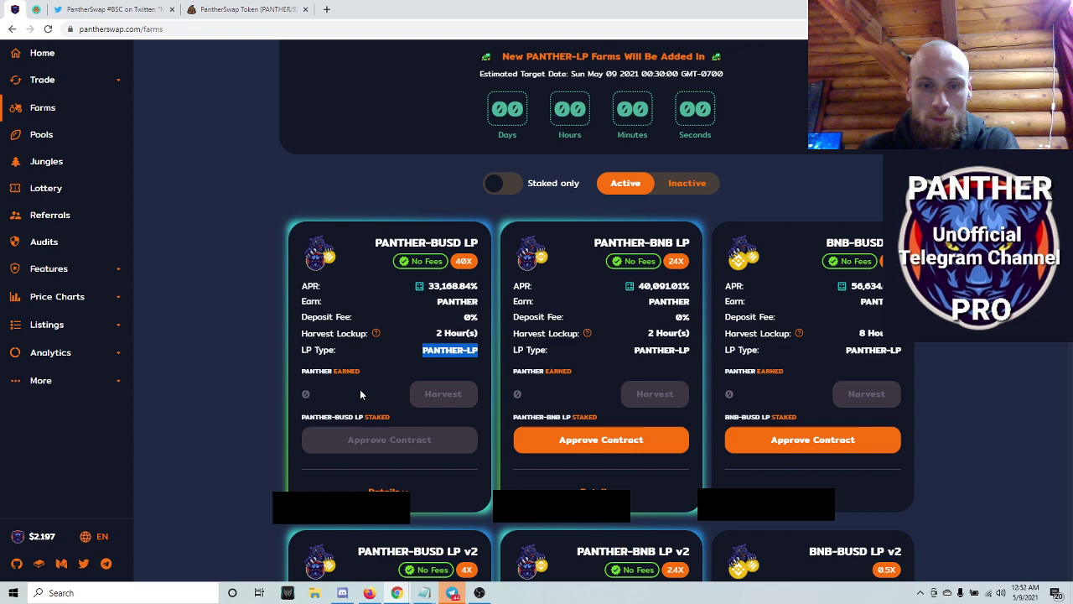
Compare the LP type of the PANTHER-BUSD LP farm with that of the PANTHER-BUSD LP v2 farm
{"action": "scroll", "coordinate": [361, 391], "scroll_direction": "down", "scroll_amount": 1}
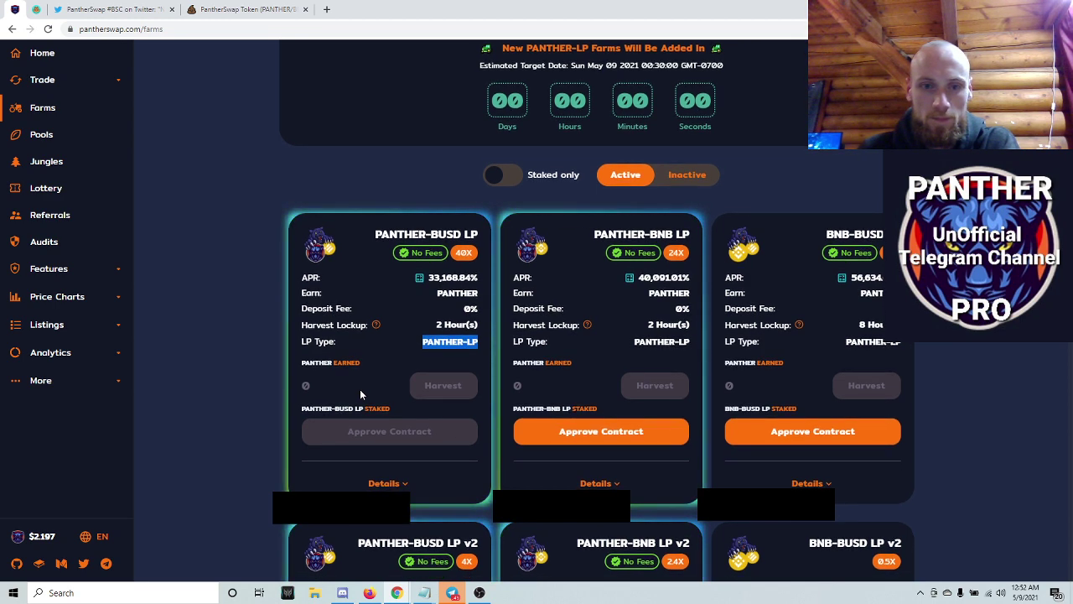
{"action": "scroll", "coordinate": [360, 389], "scroll_direction": "down", "scroll_amount": 3}
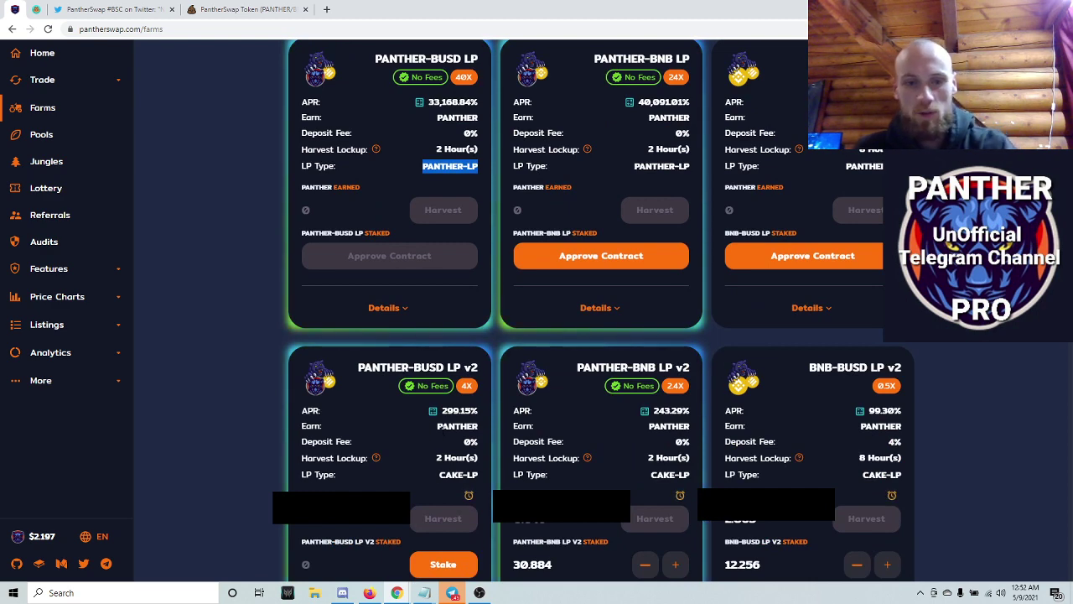
{"action": "left_click_drag", "start_coordinate": [437, 474], "coordinate": [484, 482]}
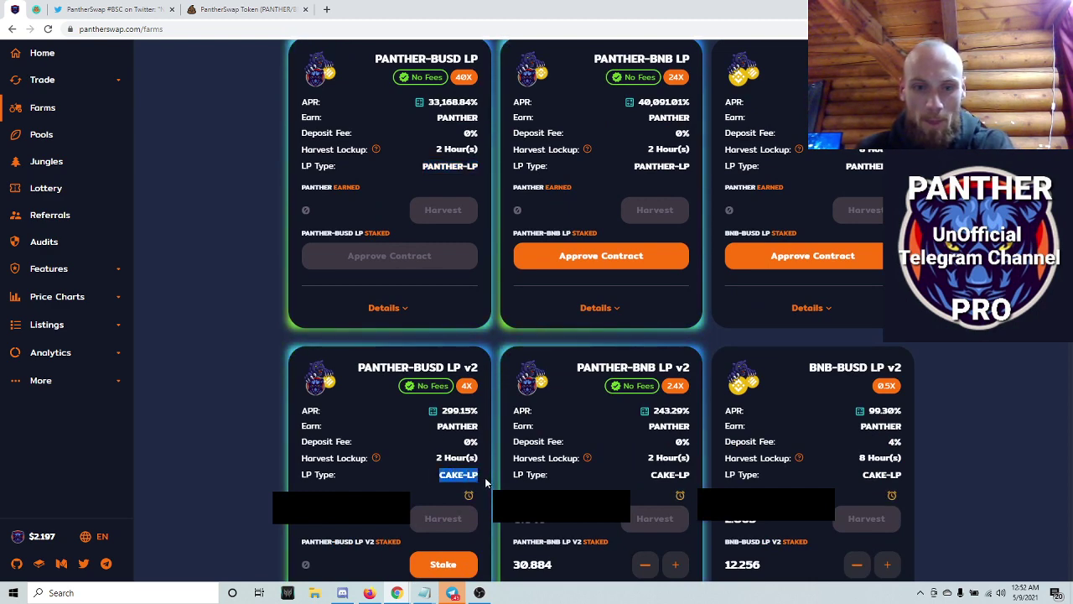
{"action": "scroll", "coordinate": [485, 482], "scroll_direction": "up", "scroll_amount": 2}
{"action": "left_click_drag", "start_coordinate": [421, 311], "coordinate": [480, 313]}
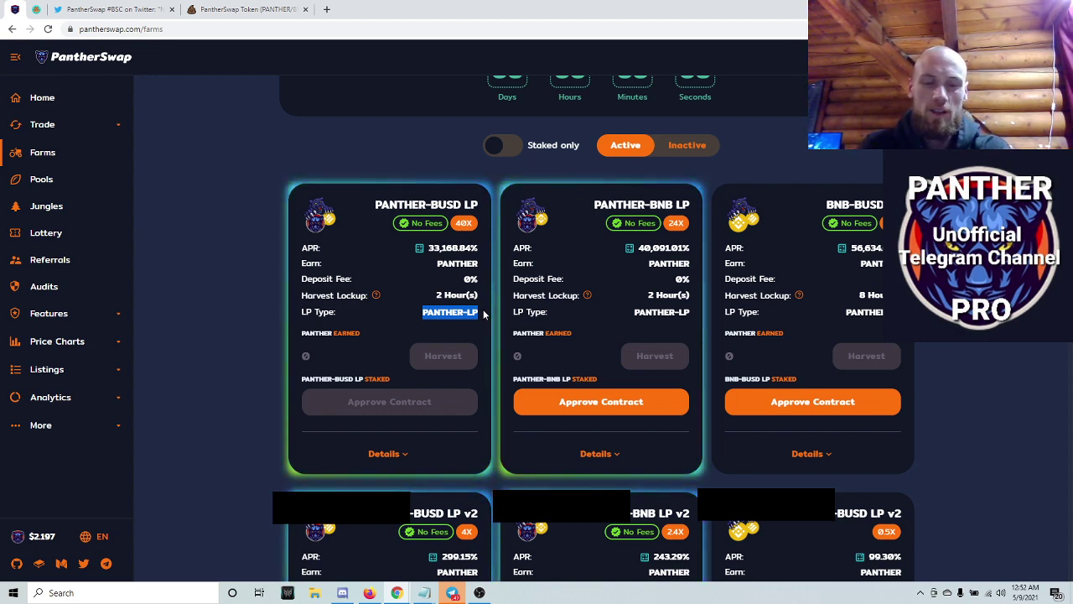
{"action": "scroll", "coordinate": [484, 313], "scroll_direction": "down", "scroll_amount": 2}
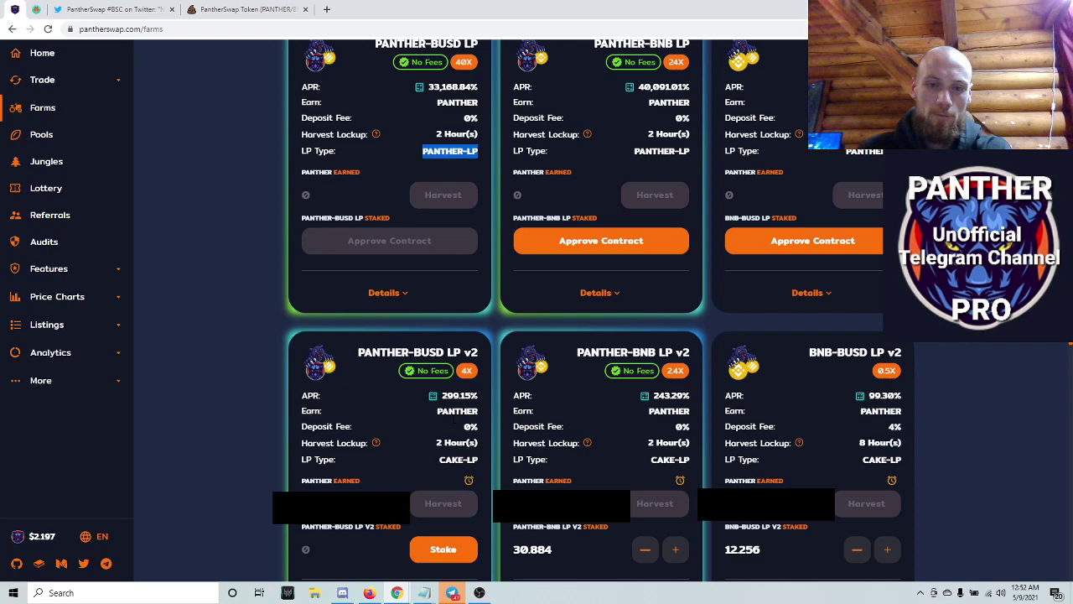
{"action": "scroll", "coordinate": [461, 296], "scroll_direction": "up", "scroll_amount": 2}
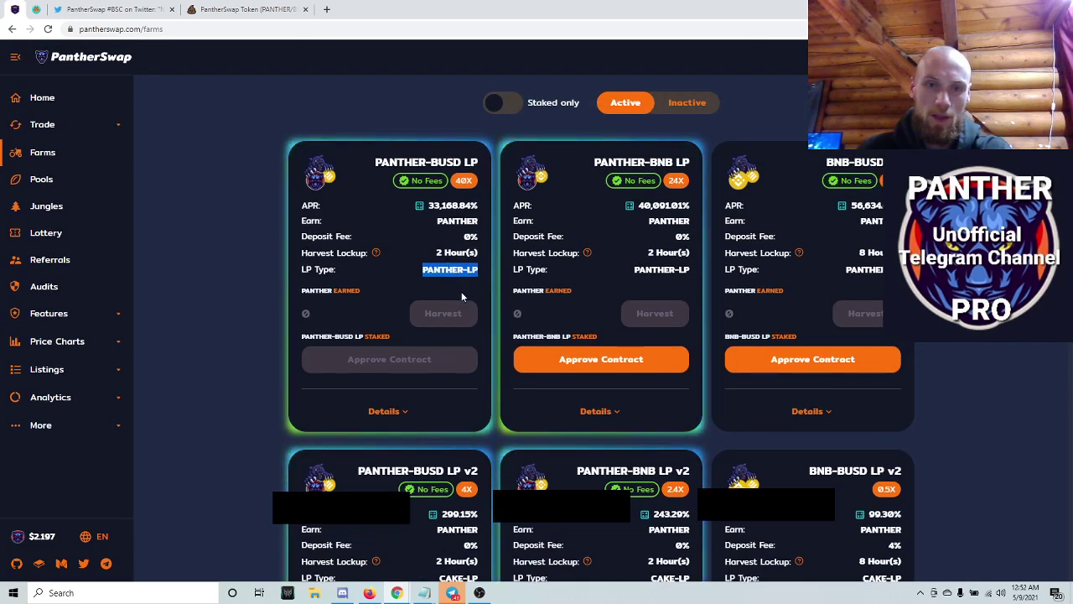
{"action": "scroll", "coordinate": [461, 296], "scroll_direction": "down", "scroll_amount": 2}
{"action": "scroll", "coordinate": [451, 481], "scroll_direction": "up", "scroll_amount": 2}
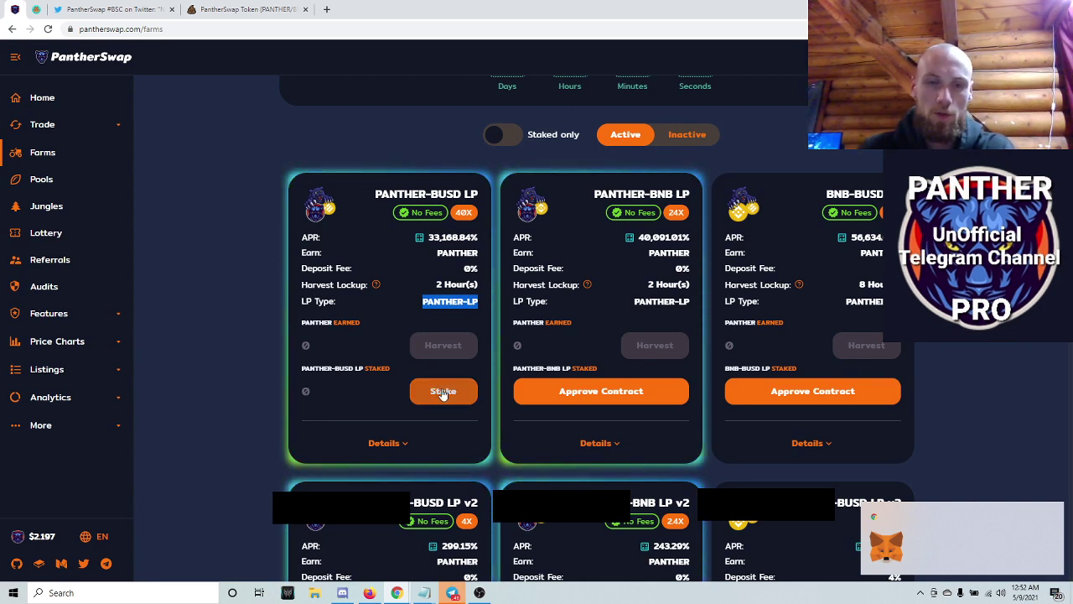
Stake the maximum available amount of LP tokens in the PANTHER-BUSD LP farm and confirm the deposit
{"action": "left_click", "coordinate": [443, 392]}
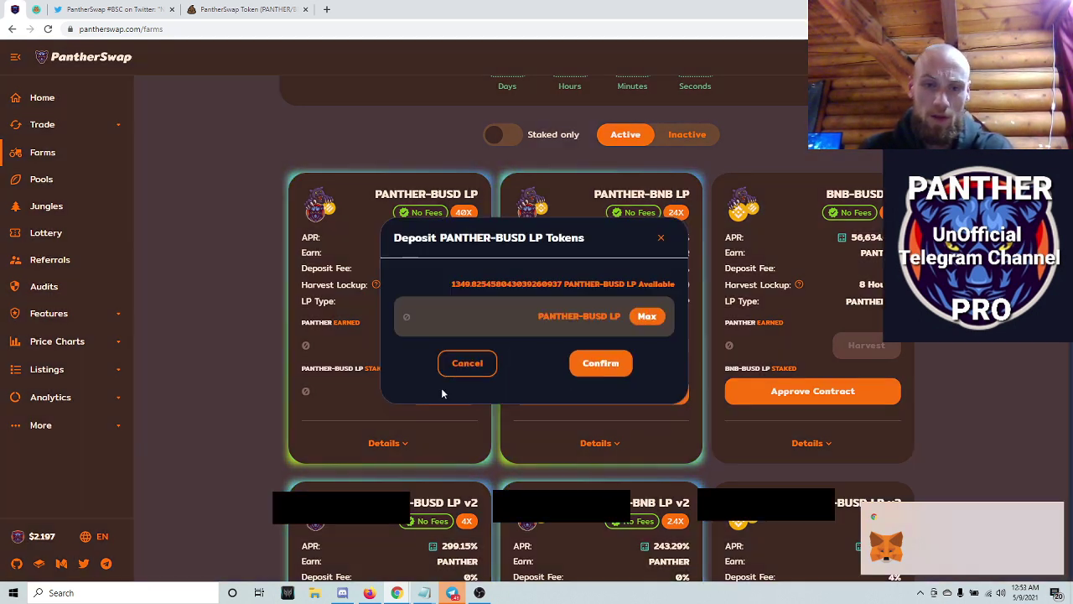
{"action": "left_click", "coordinate": [645, 316]}
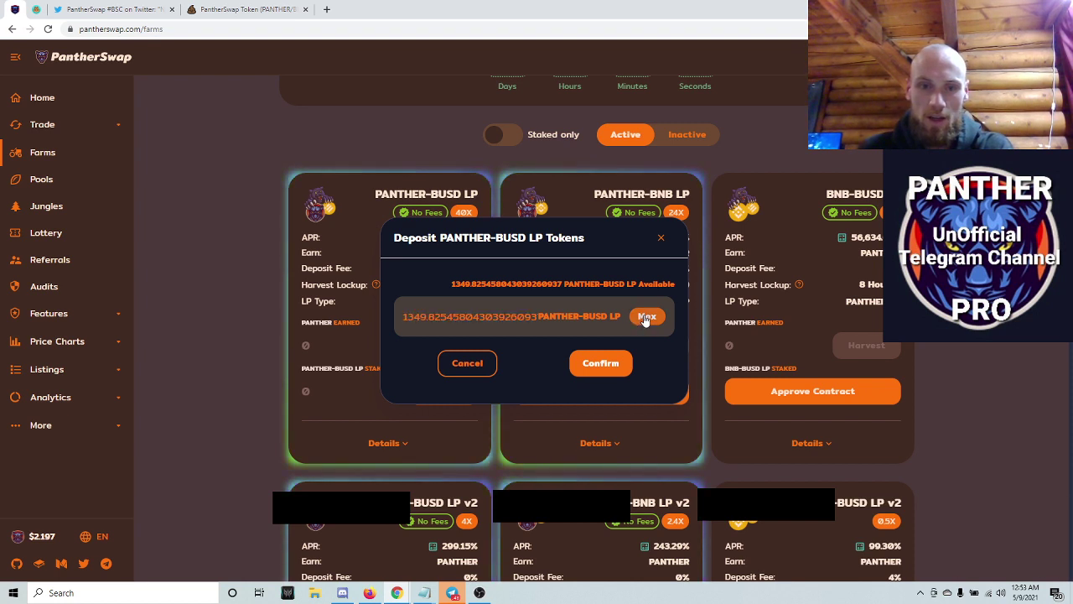
{"action": "left_click", "coordinate": [597, 367]}
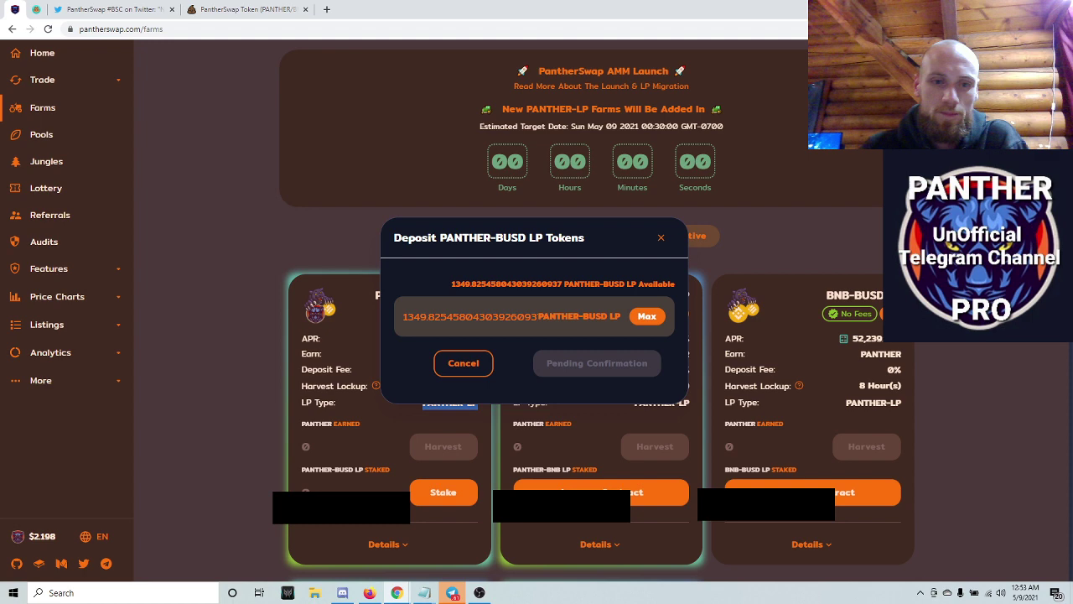
Check the staked LP amount and the PANTHER earned in the PANTHER-BUSD LP farm
{"action": "scroll", "coordinate": [537, 336], "scroll_direction": "down", "scroll_amount": 2}
{"action": "scroll", "coordinate": [537, 335], "scroll_direction": "up", "scroll_amount": 1}
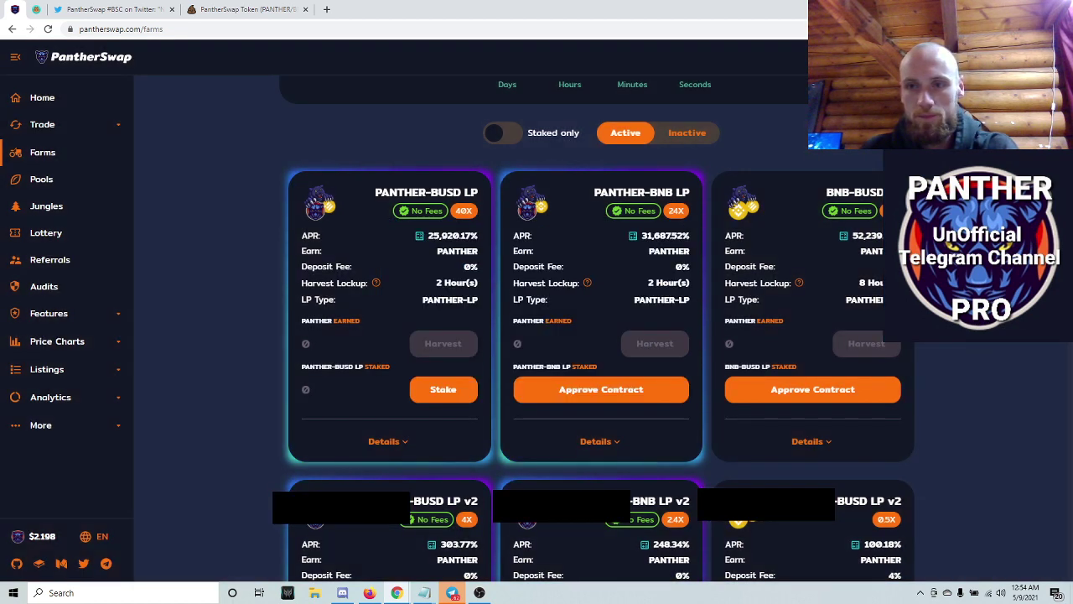
{"action": "scroll", "coordinate": [735, 109], "scroll_direction": "up", "scroll_amount": 3}
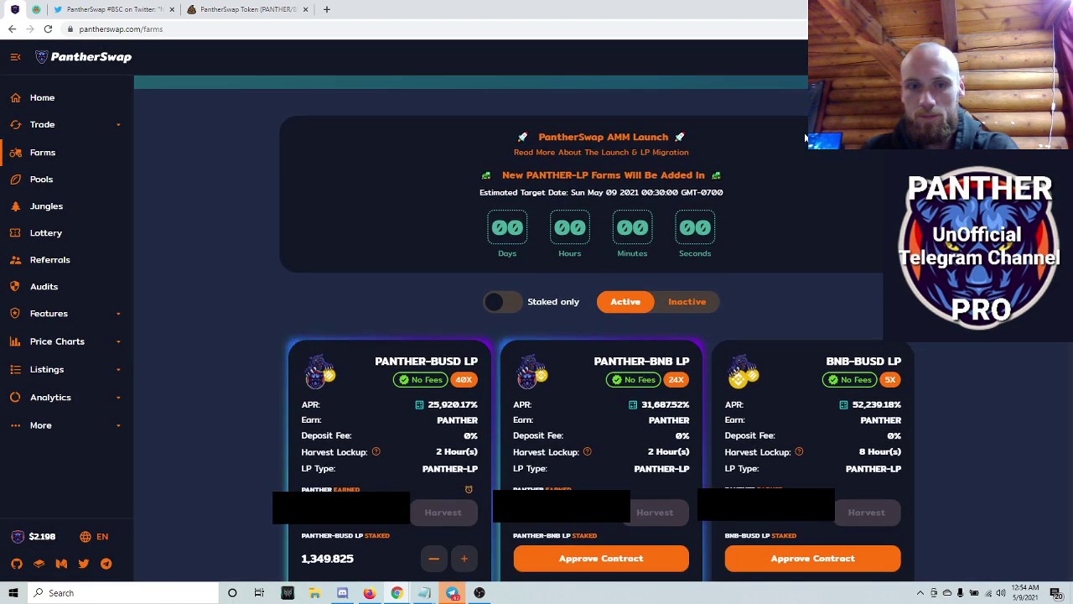
{"action": "scroll", "coordinate": [805, 137], "scroll_direction": "down", "scroll_amount": 2}
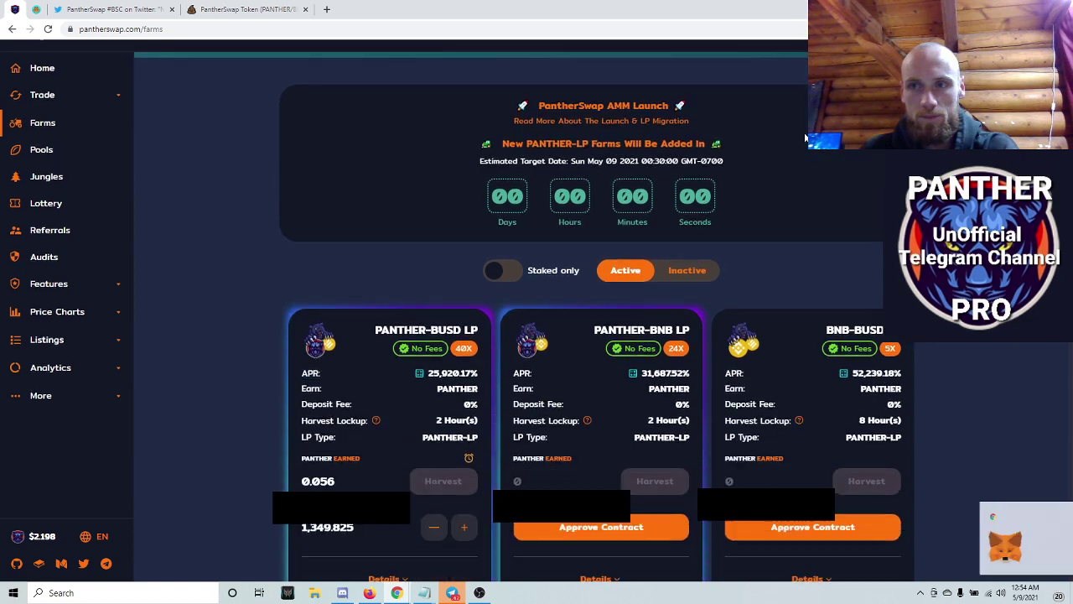
{"action": "scroll", "coordinate": [804, 137], "scroll_direction": "down", "scroll_amount": 1}
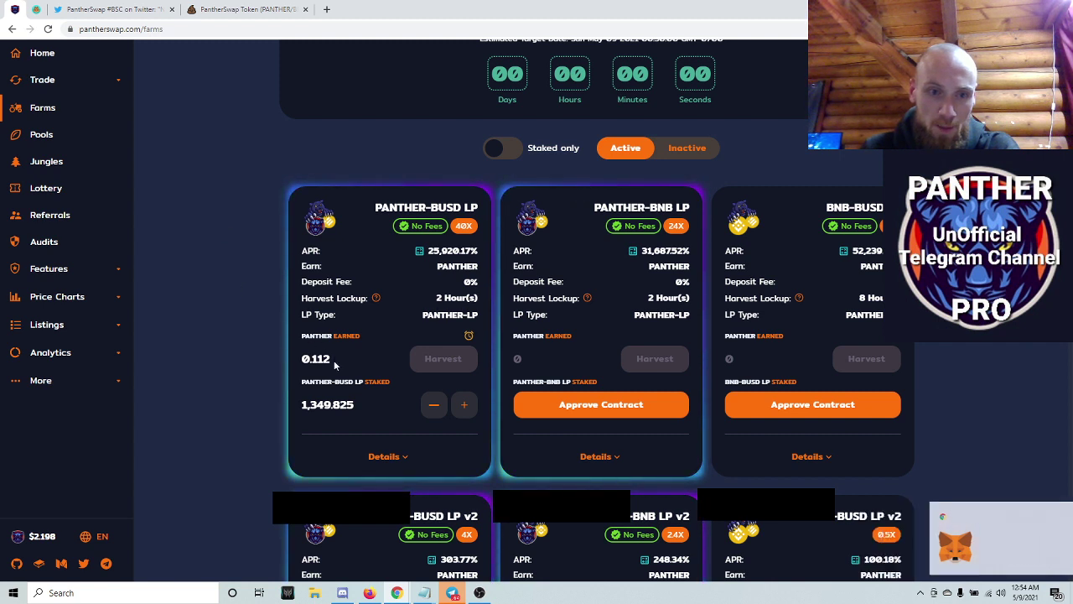
{"action": "left_click_drag", "start_coordinate": [331, 359], "coordinate": [311, 358]}
{"action": "left_click", "coordinate": [238, 346]}
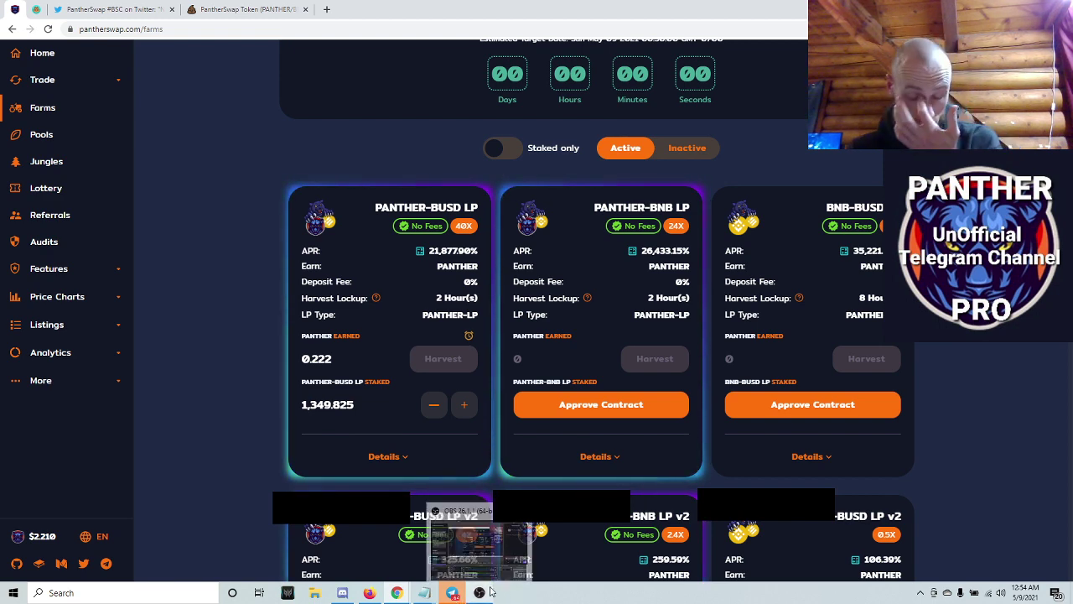
{"action": "mouse_move", "coordinate": [454, 593]}
{"action": "left_click", "coordinate": [458, 554]}
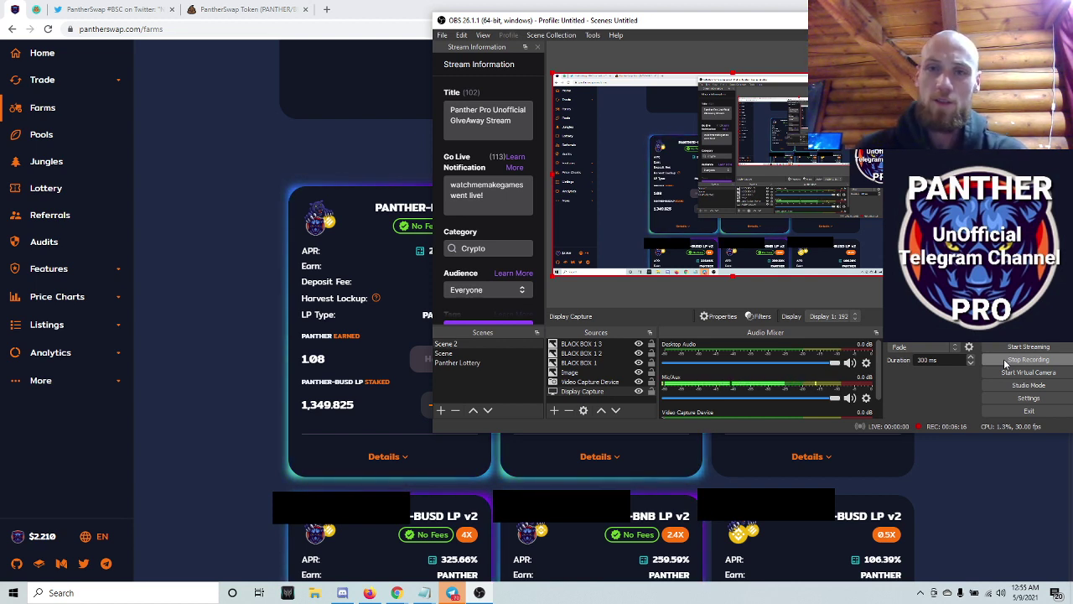
{"action": "left_click_drag", "start_coordinate": [621, 20], "coordinate": [512, 29]}
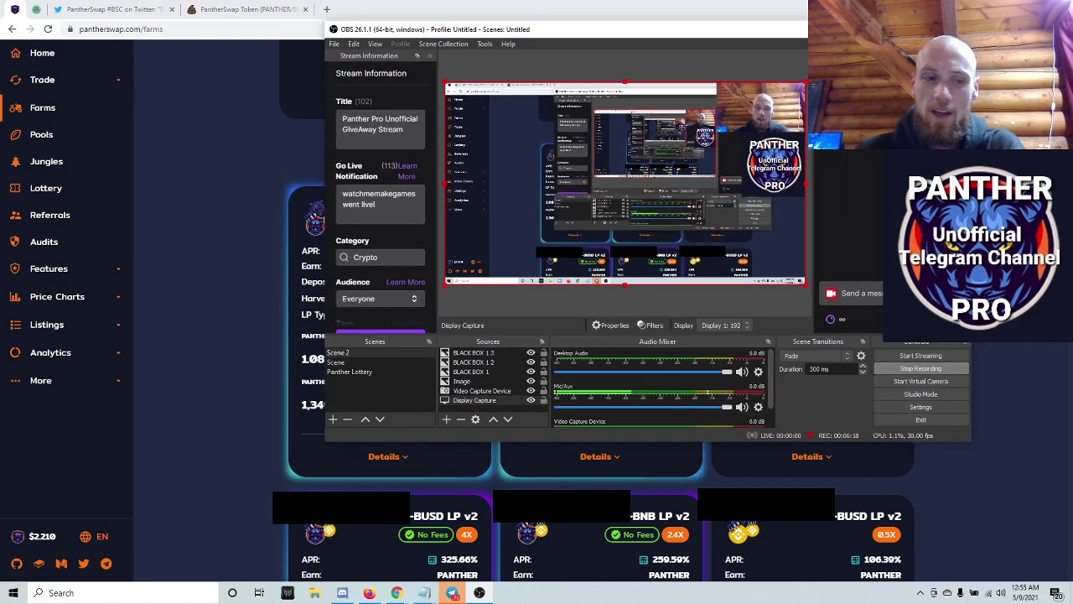